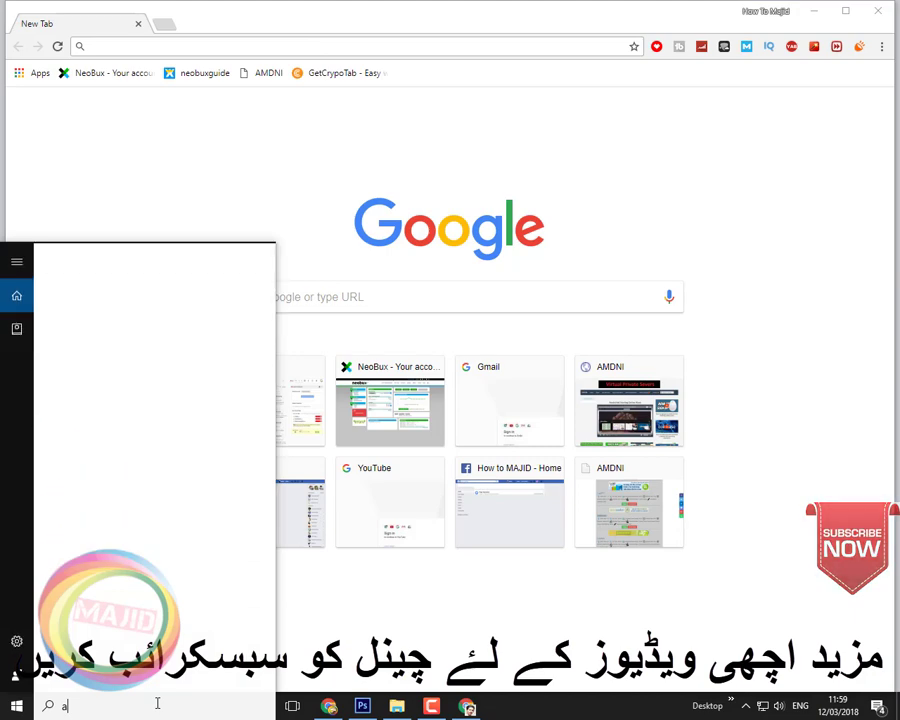
Step: Launch Wondershare AllMyTube and start downloading the video from the copied URL, declining the offered program update
type("ll")
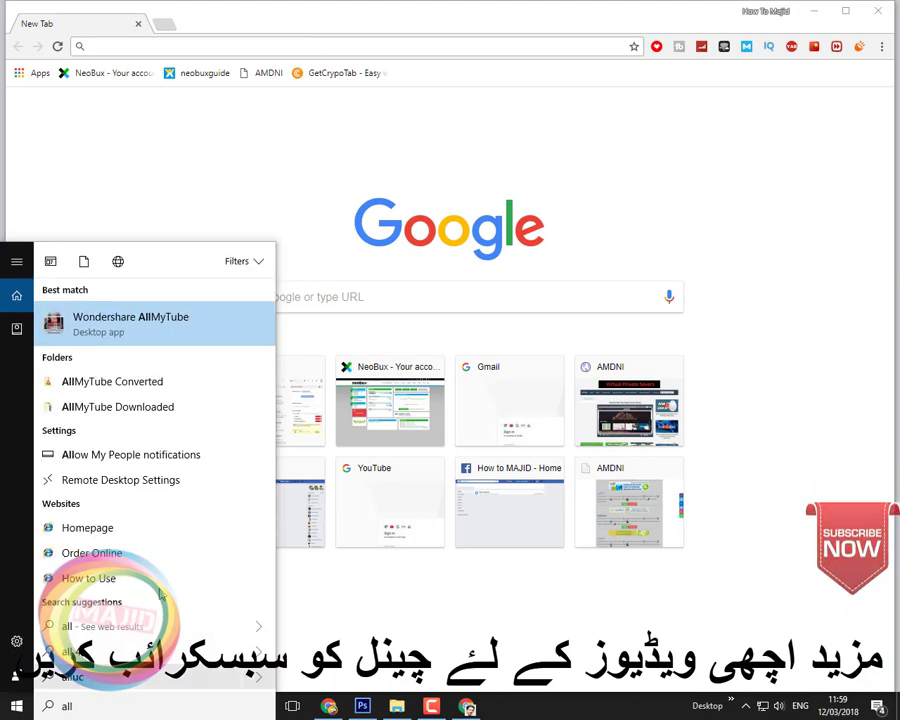
left_click(136, 316)
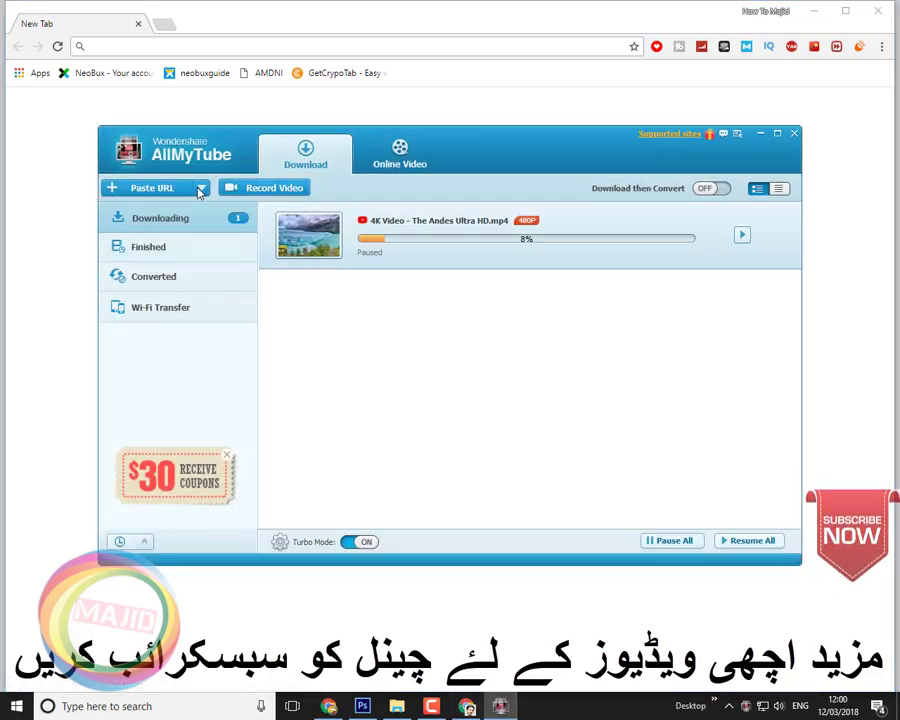
left_click(167, 190)
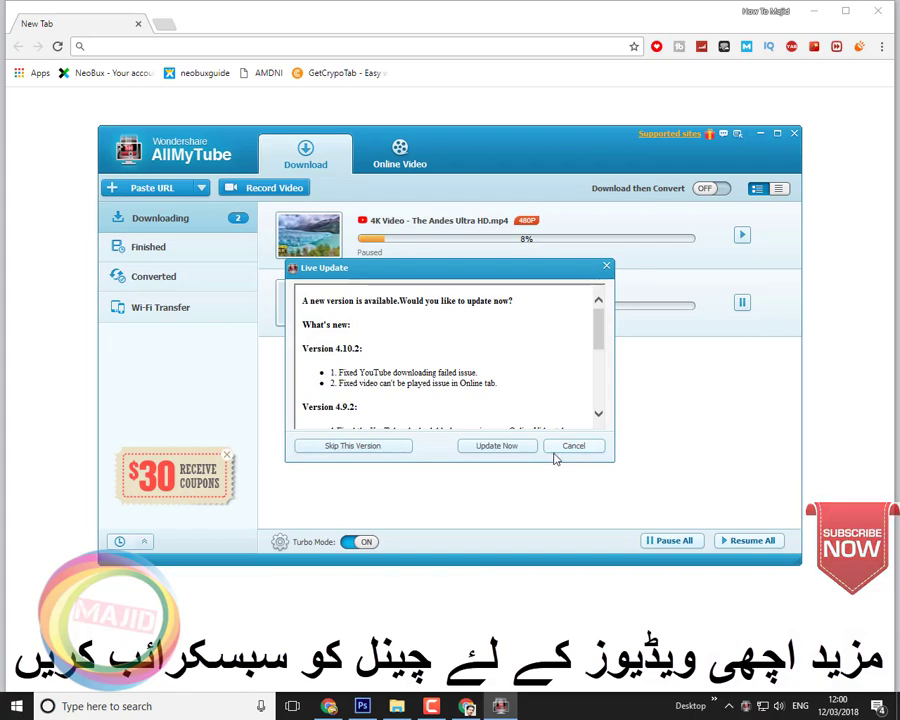
left_click(555, 454)
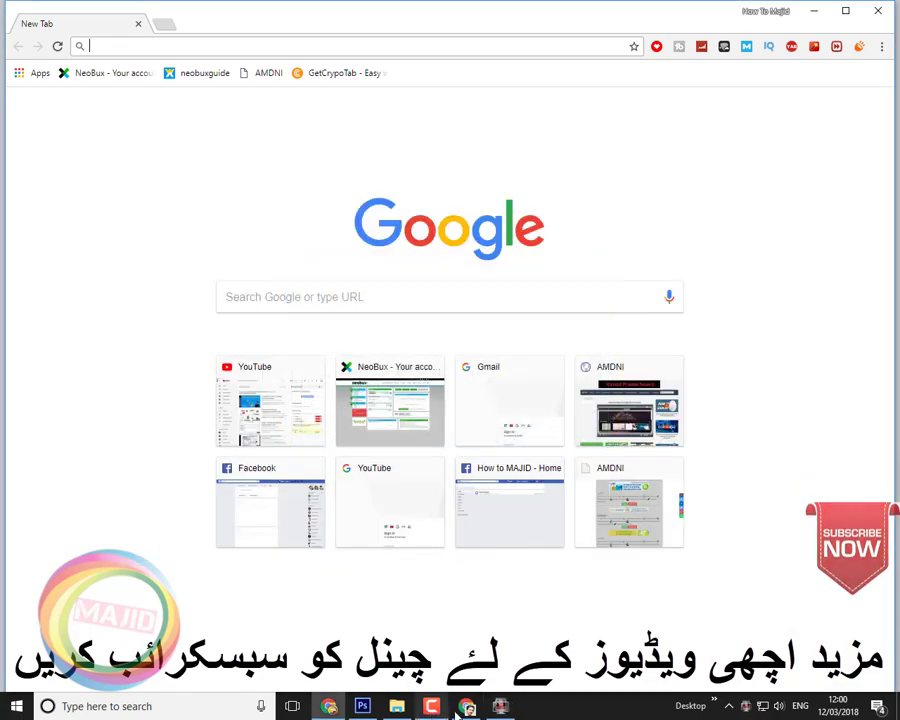
left_click(495, 708)
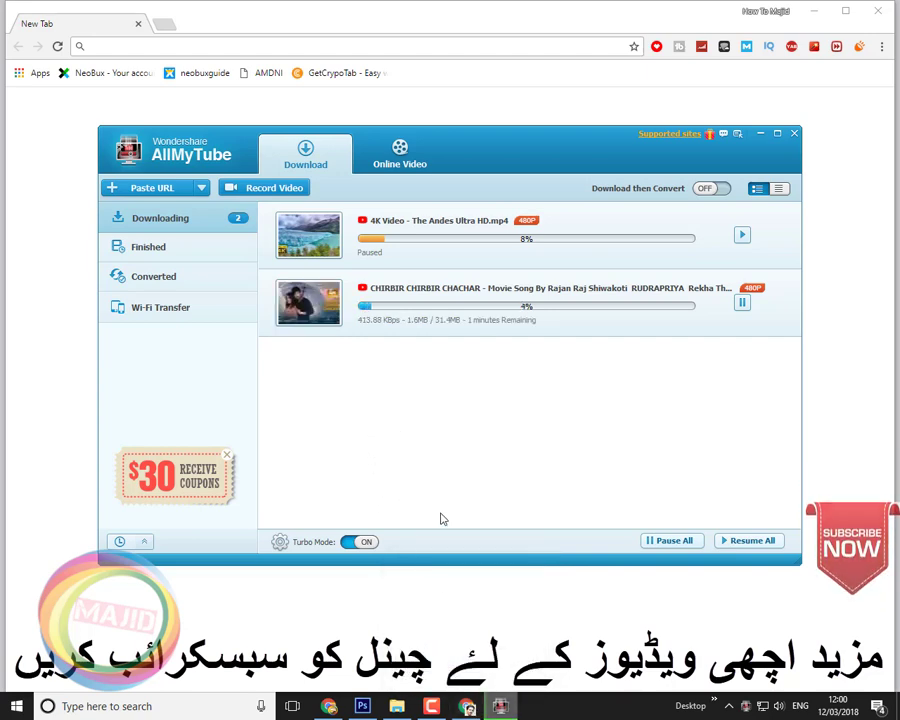
mouse_move(385, 716)
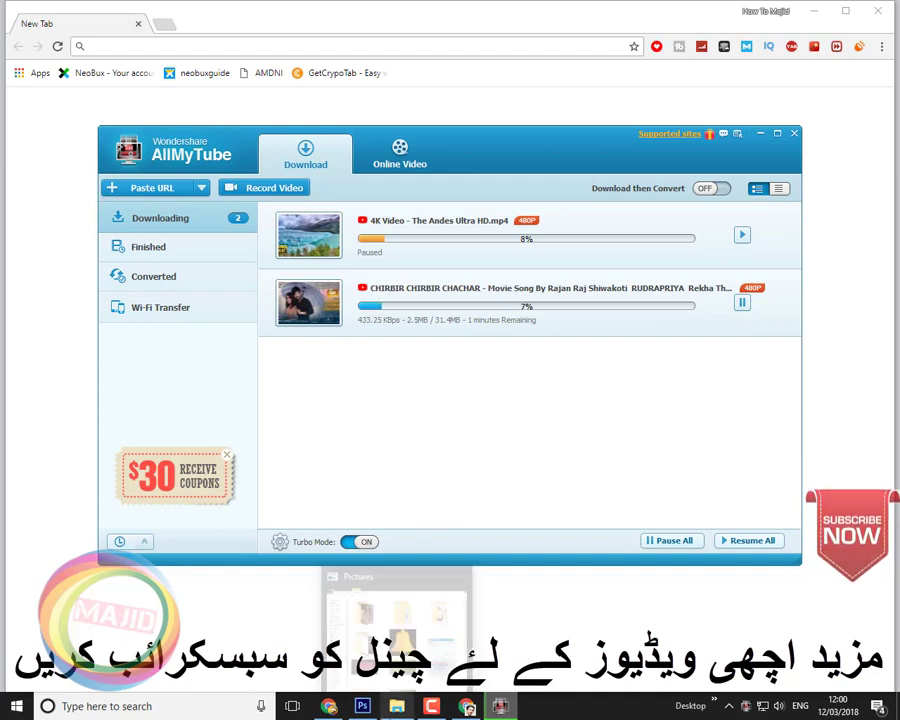
left_click(430, 706)
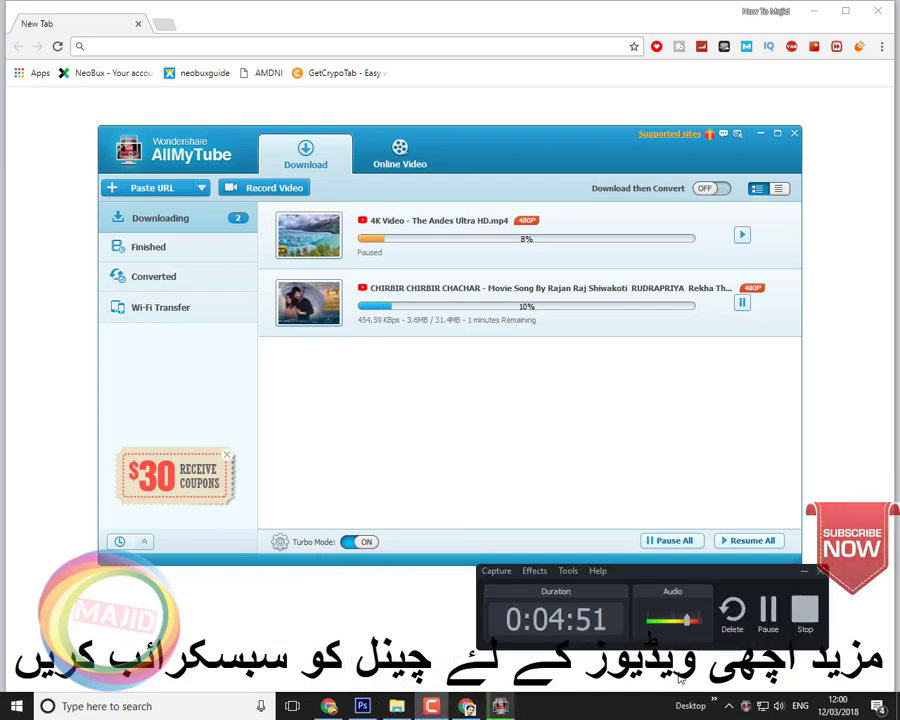
left_click_drag(680, 574, 681, 615)
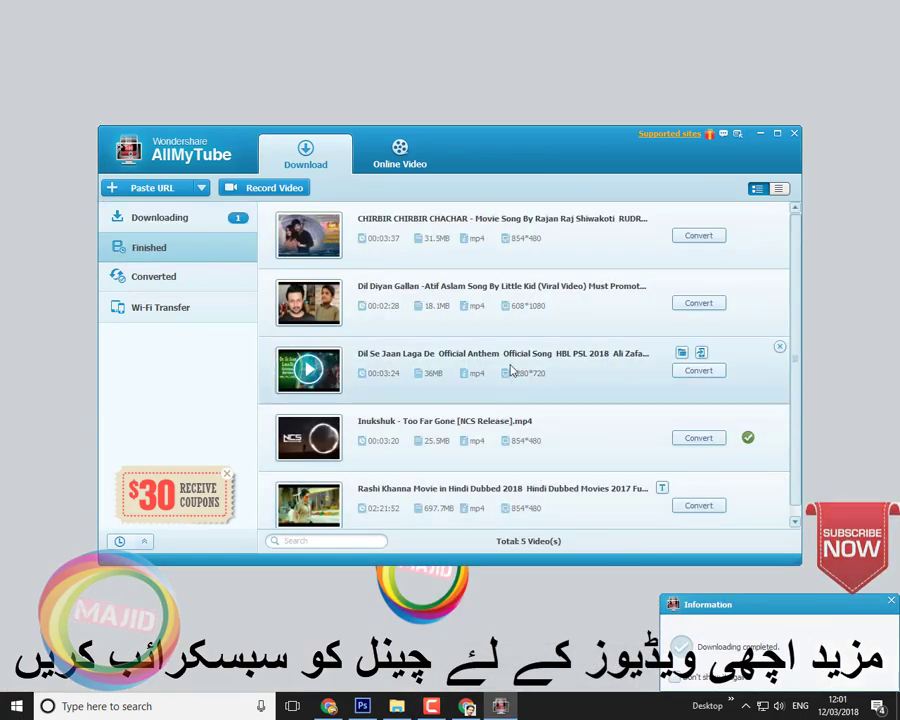
Step: Open the file location of the downloaded CHIRBIR CHIRBIR CHACHAR video and move the file to the Videos folder
right_click(415, 231)
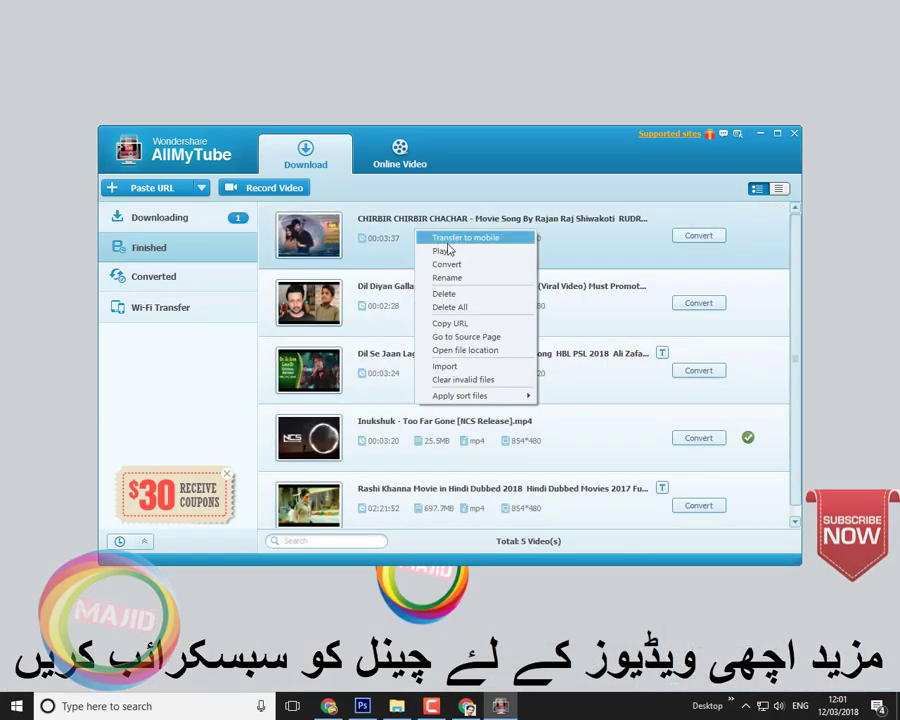
left_click(459, 350)
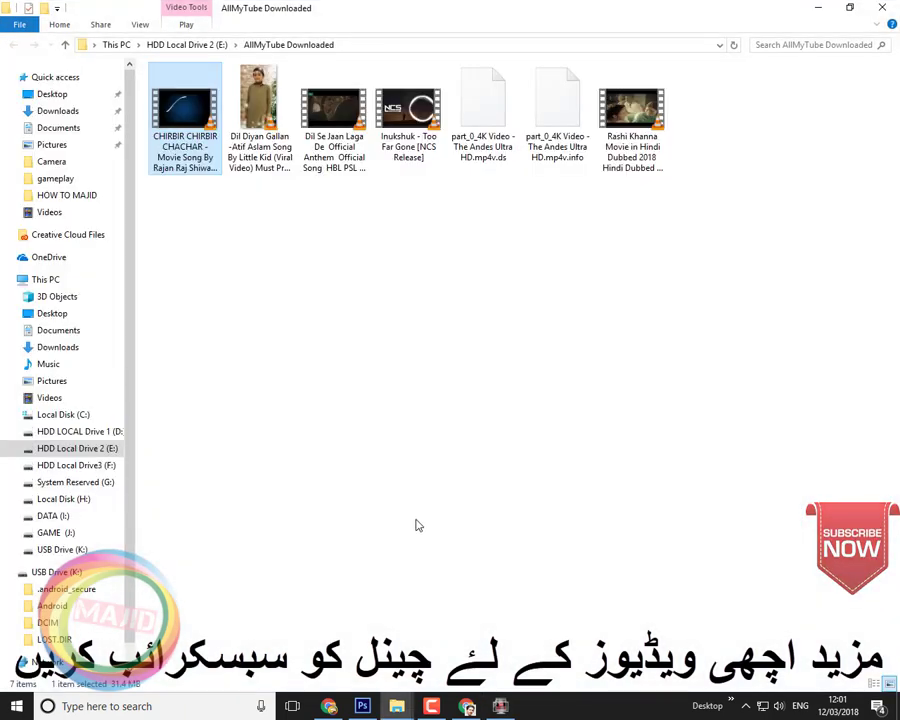
right_click(171, 108)
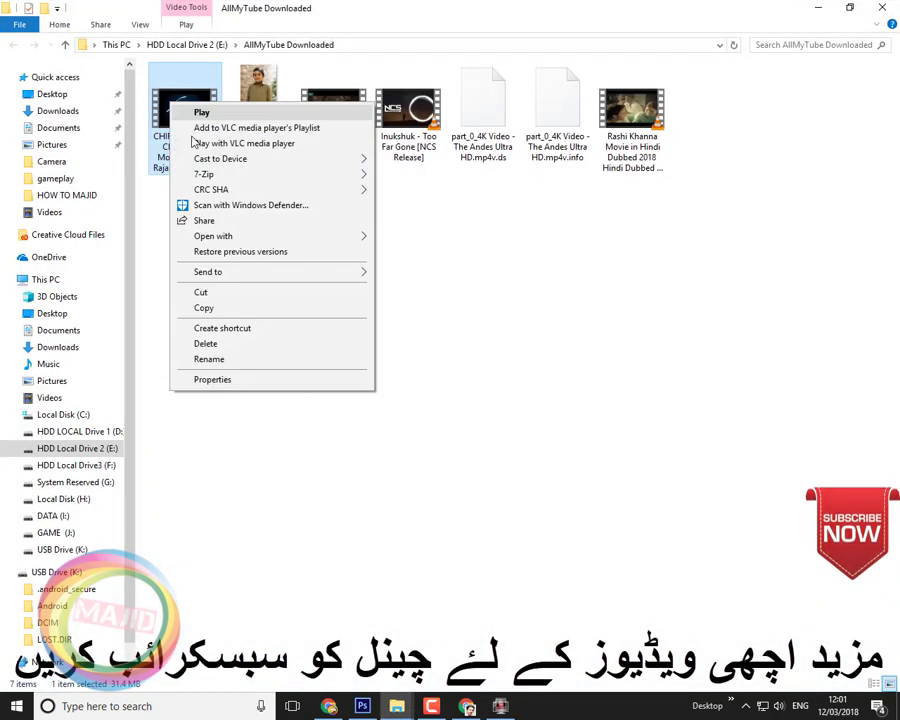
left_click(201, 292)
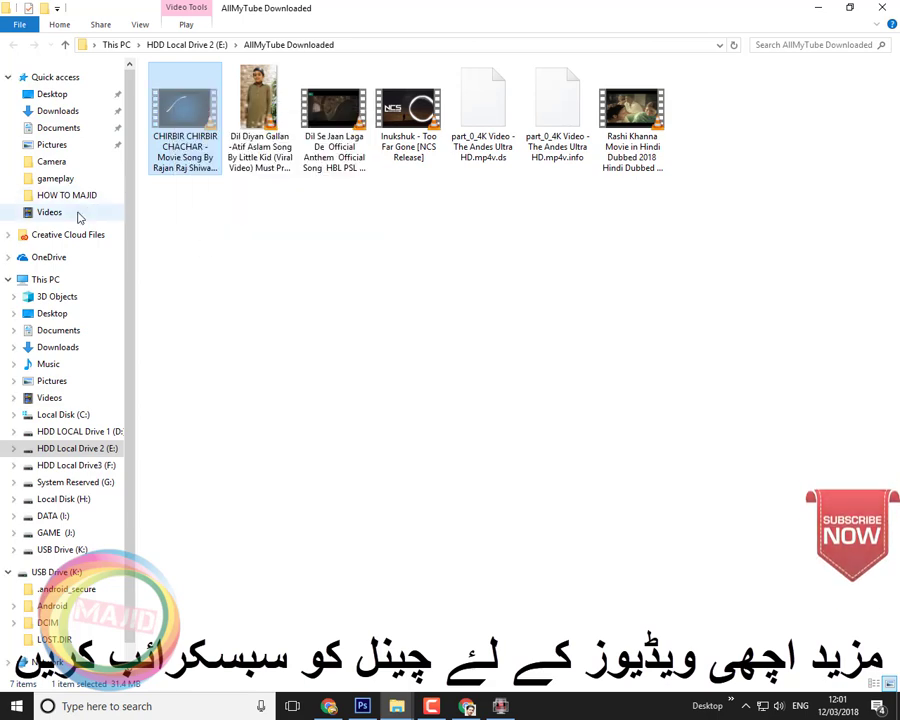
left_click(79, 217)
right_click(279, 213)
left_click(313, 305)
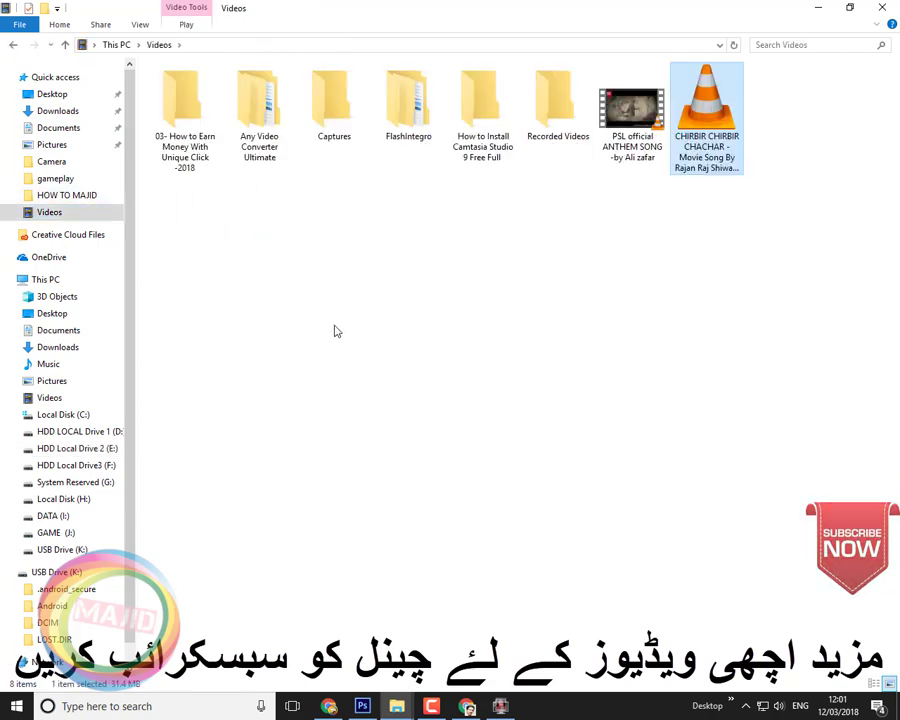
Step: Launch Camtasia Studio 8 from the Windows search
left_click(111, 708)
type("ca")
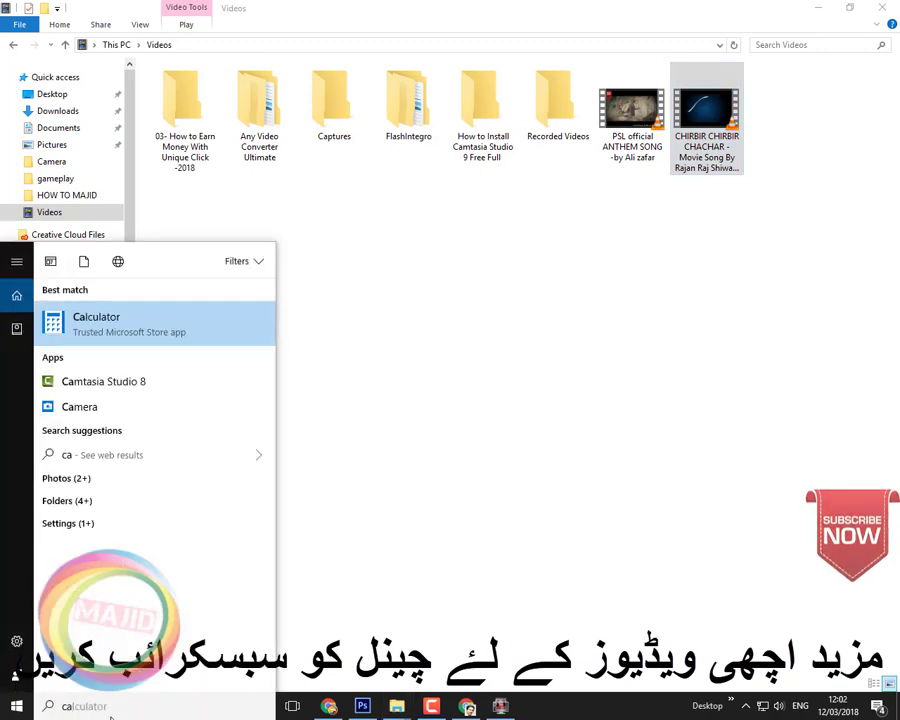
key("Return")
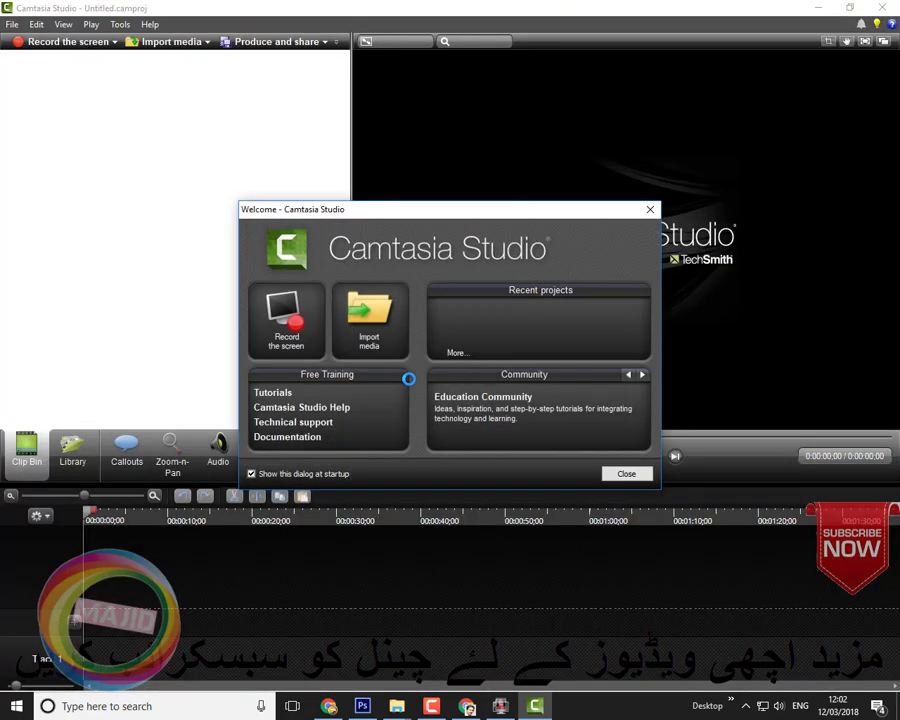
Step: Import the CHIRBIR CHIRBIR CHACHAR video from the Videos folder and place it at the start of Track 1
left_click(377, 336)
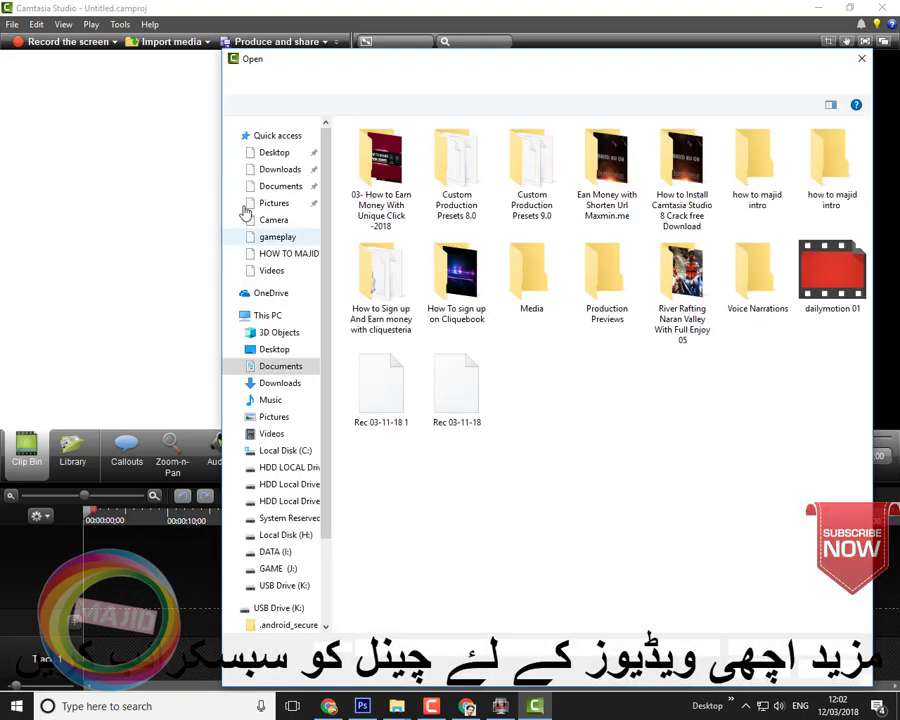
left_click(272, 266)
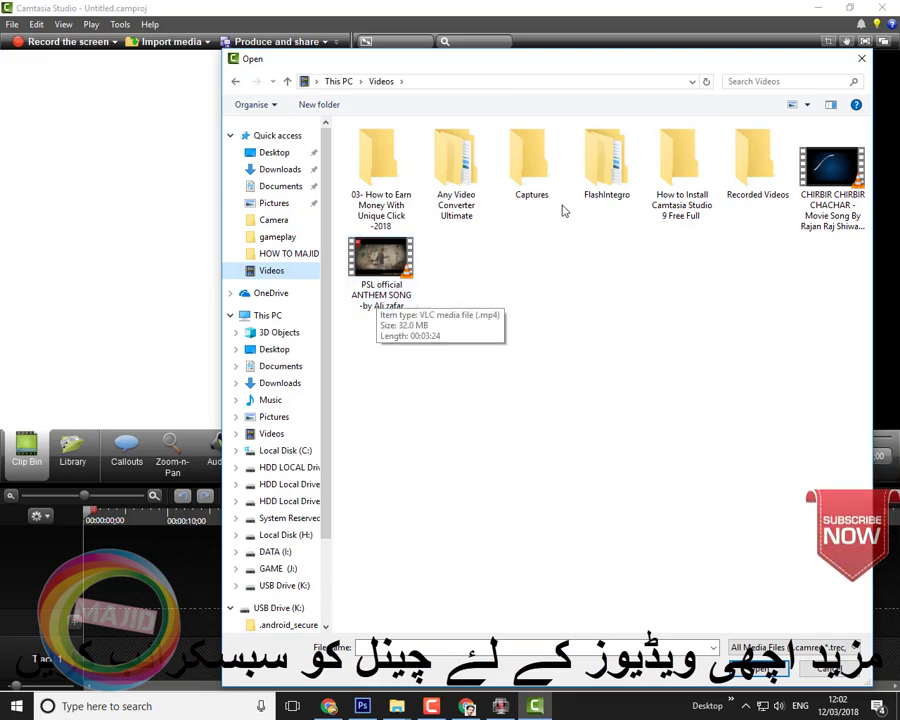
double_click(824, 184)
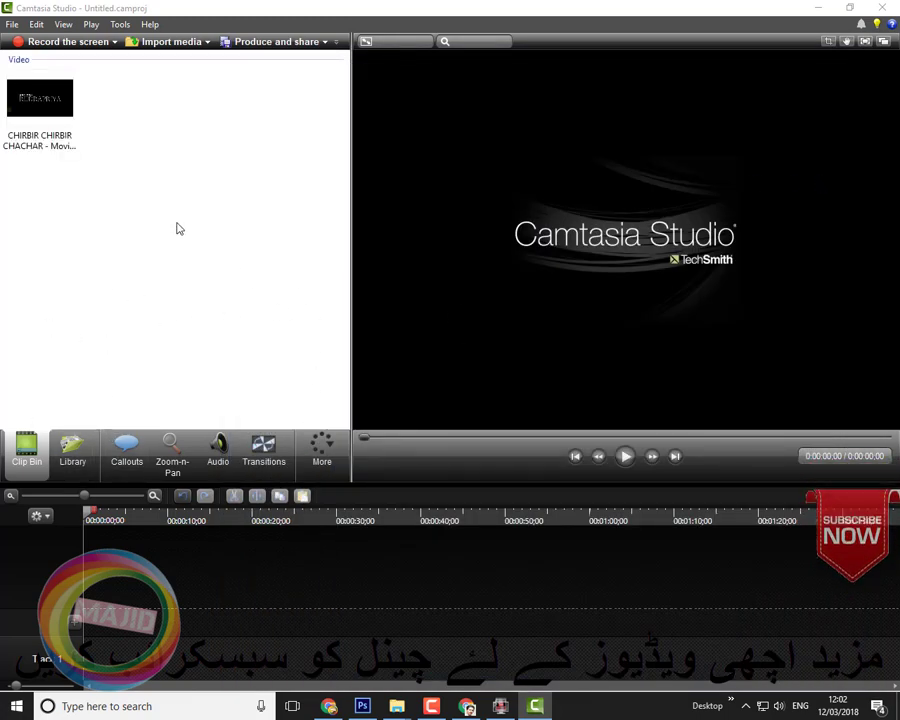
left_click_drag(52, 145, 100, 640)
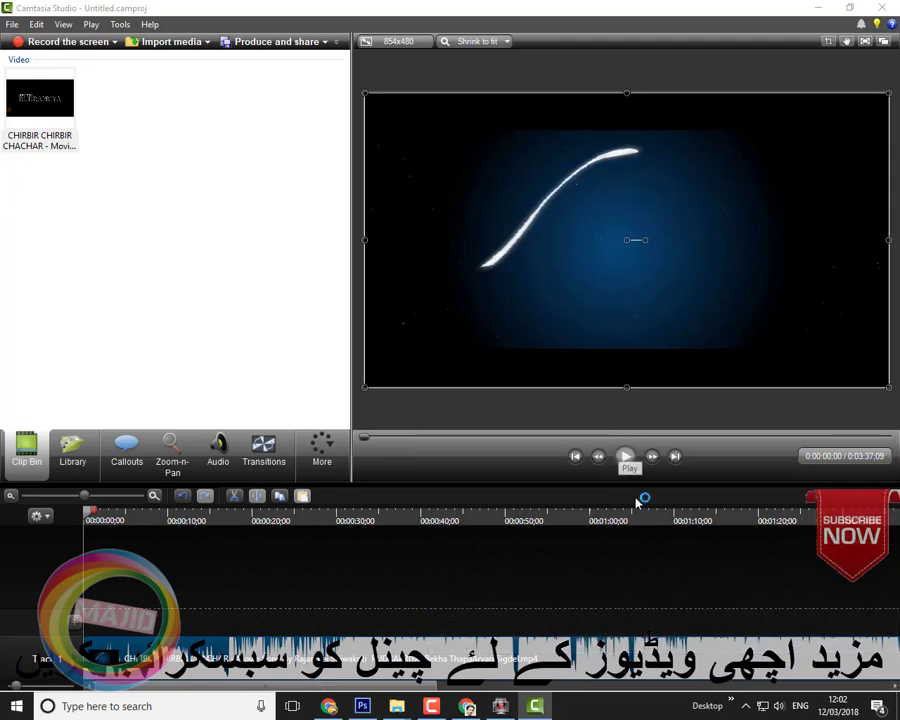
Step: Set the speaker volume to 0 and play the clip's opening, pausing at about 8 seconds
left_click(779, 706)
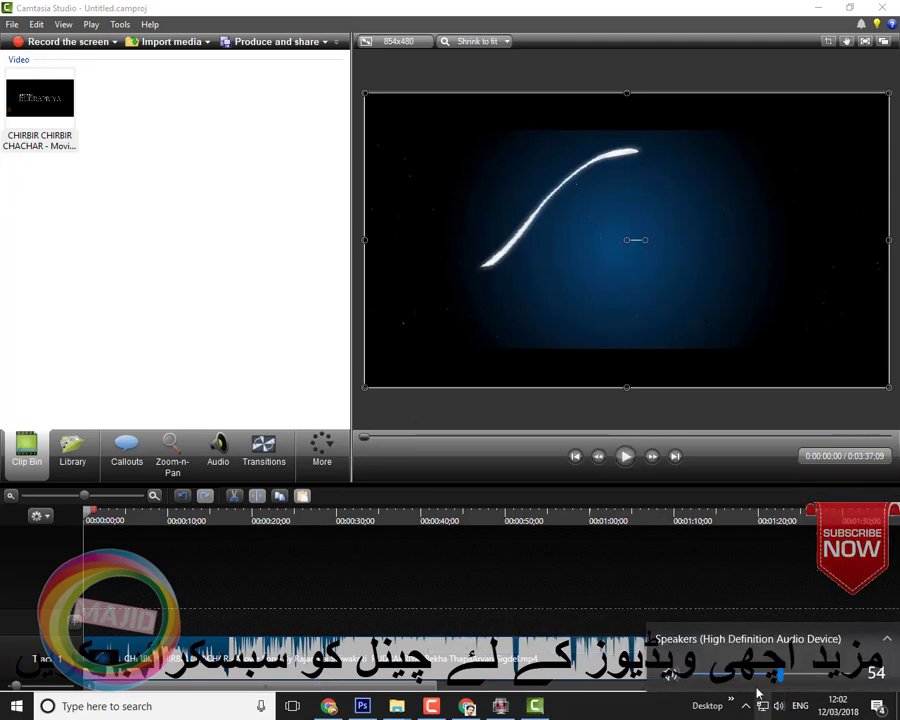
left_click_drag(780, 676, 560, 521)
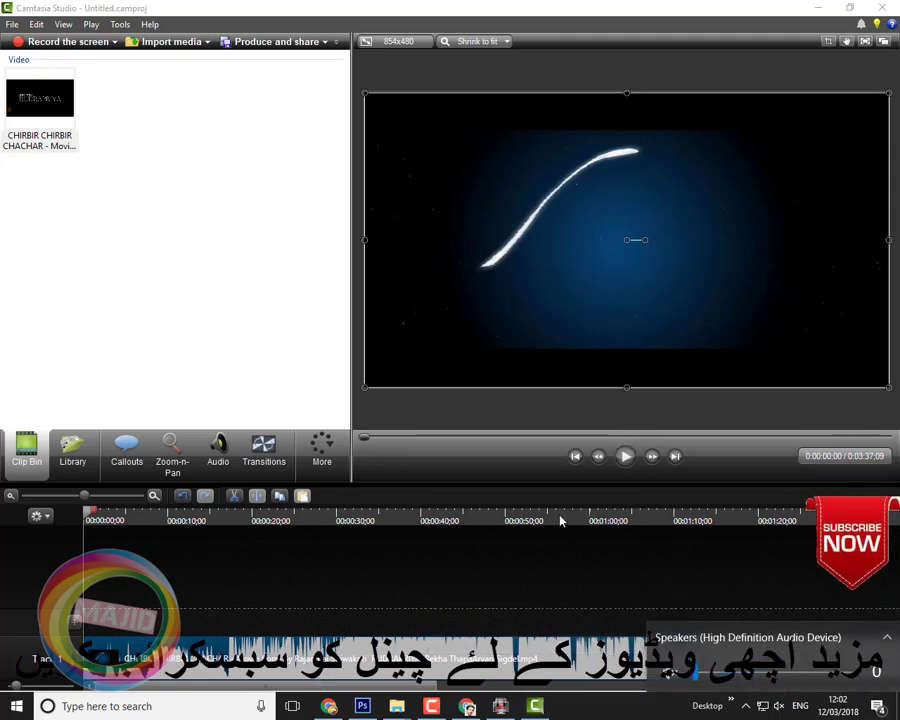
left_click(625, 456)
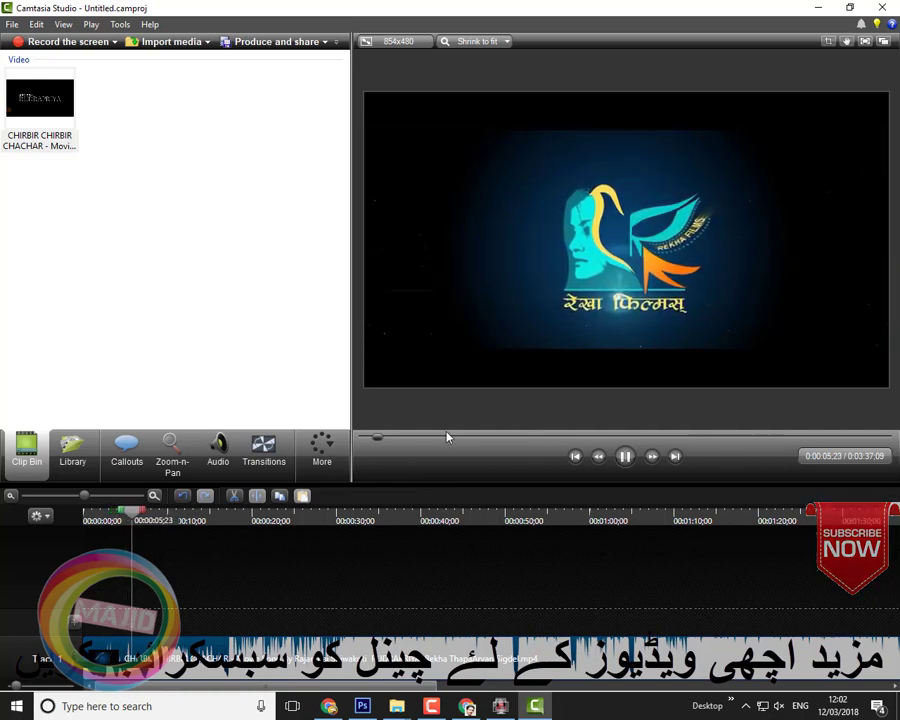
left_click(625, 455)
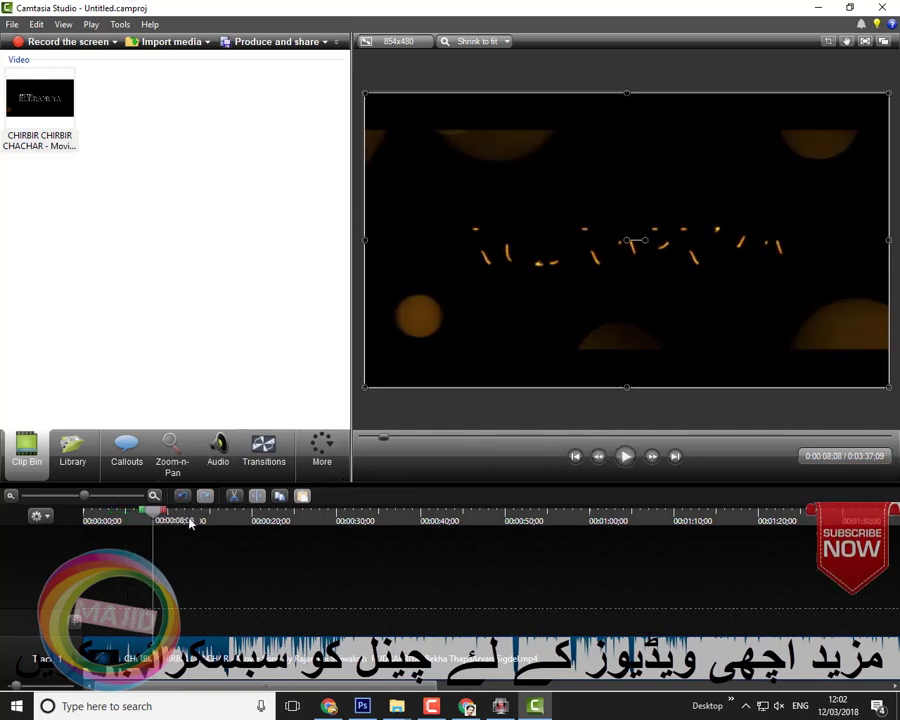
Step: Split the Track 1 clip at 0:00:08;08 and delete the logo intro before the cut, keeping the remainder
left_click(257, 495)
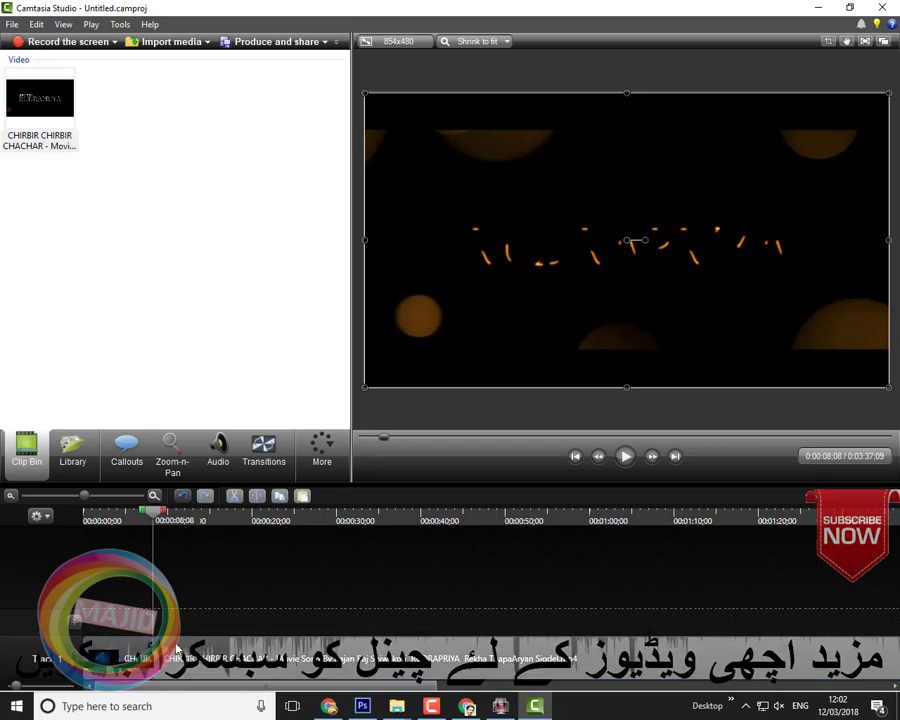
left_click_drag(190, 655, 268, 655)
left_click(126, 653)
right_click(126, 653)
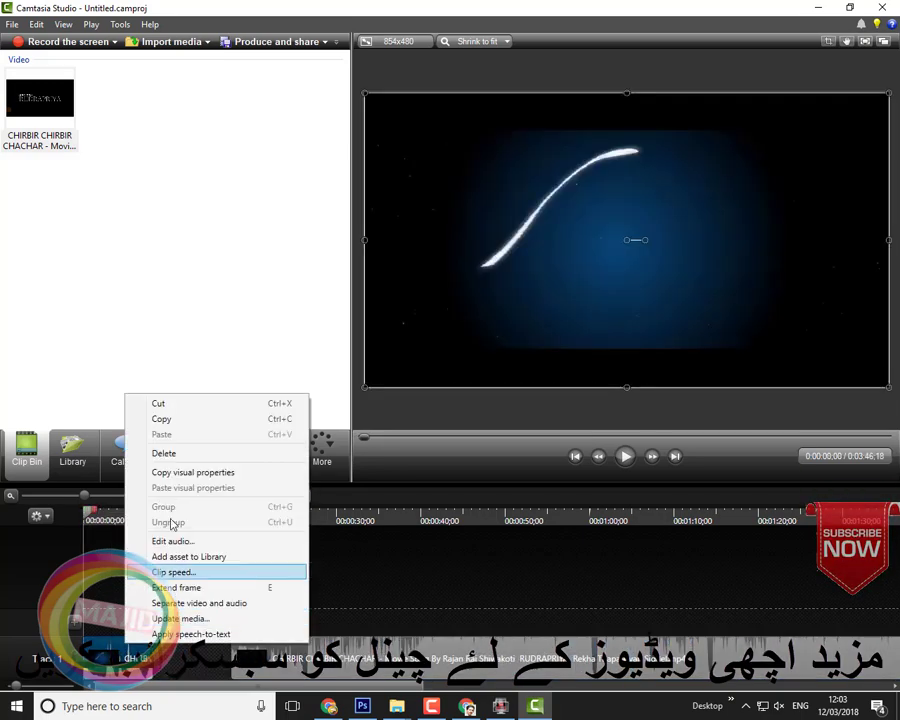
left_click(160, 451)
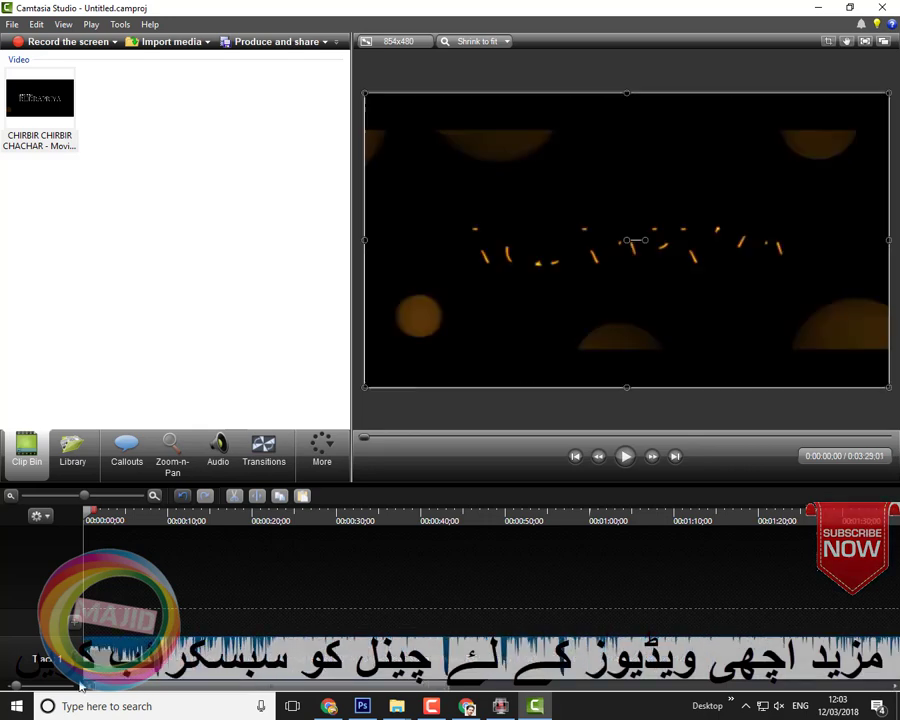
Step: Preview the trimmed clip, split it at 0:00:09;18 and delete the movie title section before the cut
left_click(617, 457)
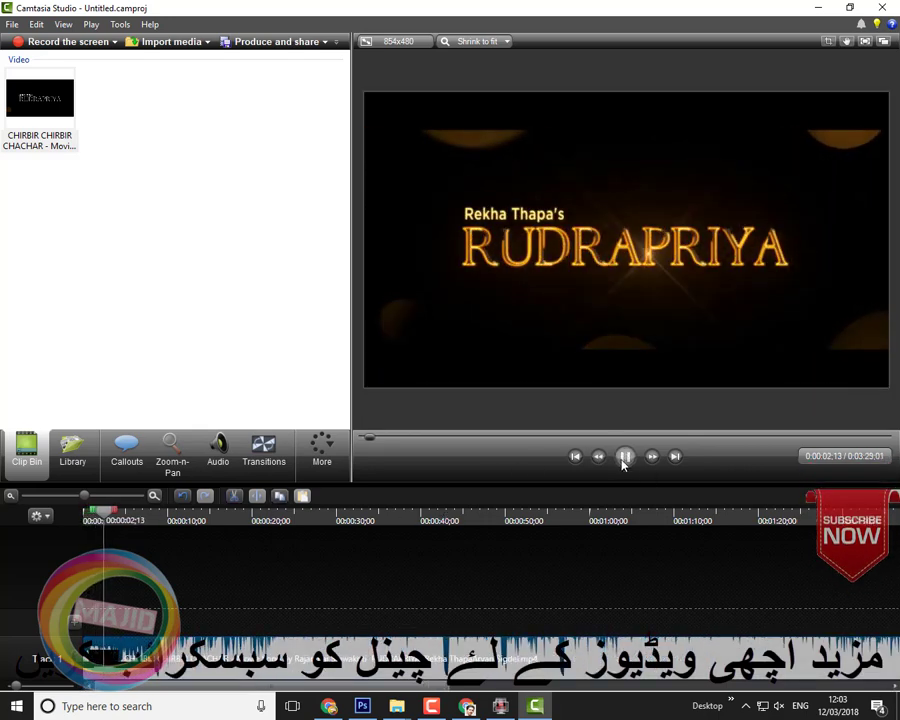
left_click(148, 517)
left_click_drag(148, 517, 166, 518)
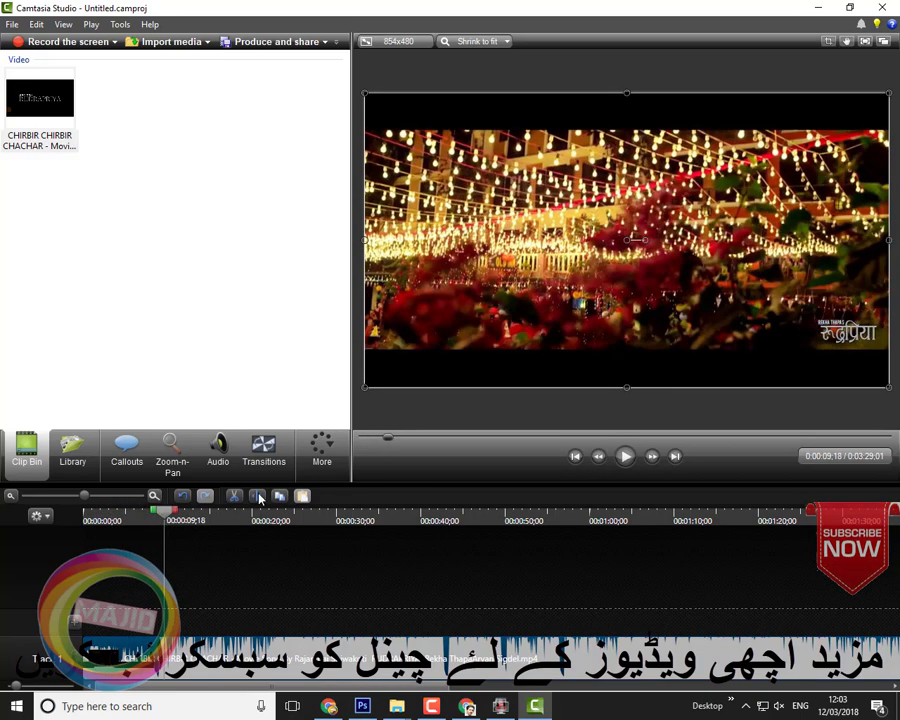
left_click_drag(105, 656, 122, 610)
right_click(124, 598)
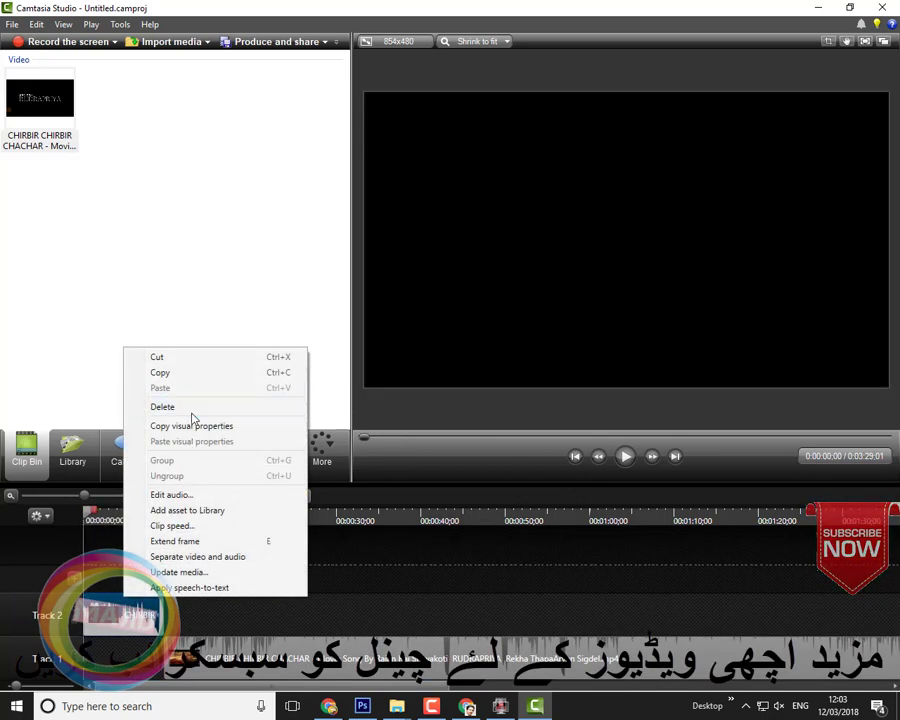
left_click(180, 406)
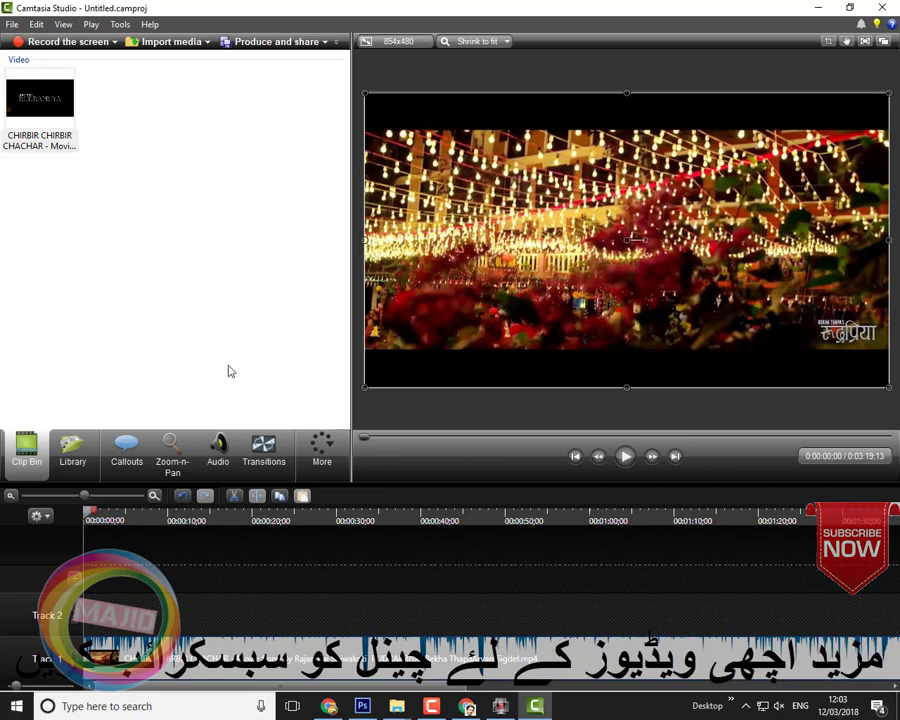
Step: Add the watermark image from the Library to the start of Track 2 above the video
left_click(126, 450)
left_click(72, 450)
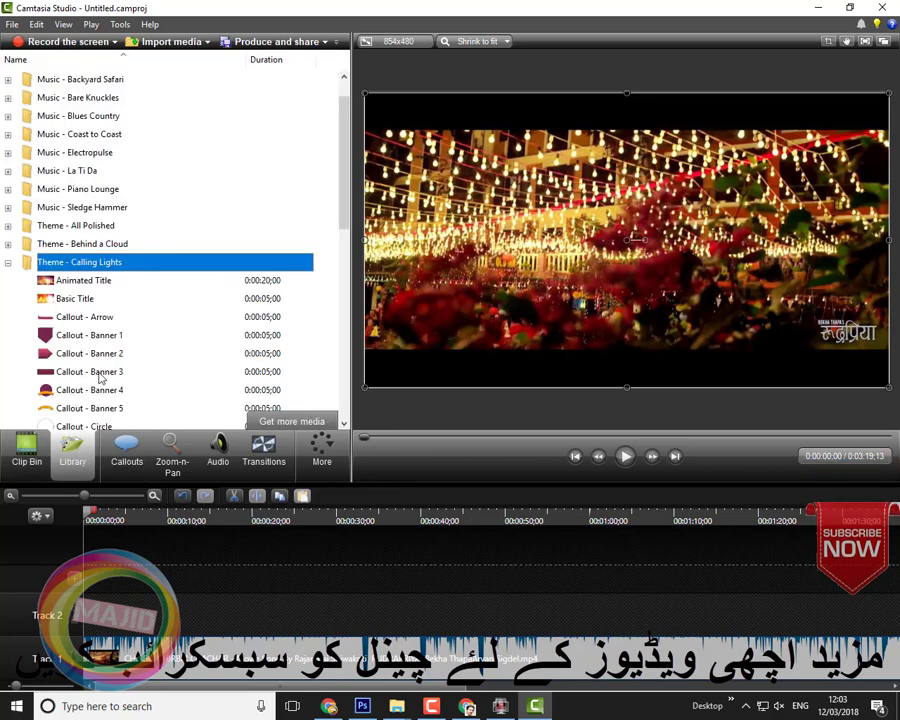
scroll(98, 376, "down", 10)
left_click_drag(58, 408, 93, 614)
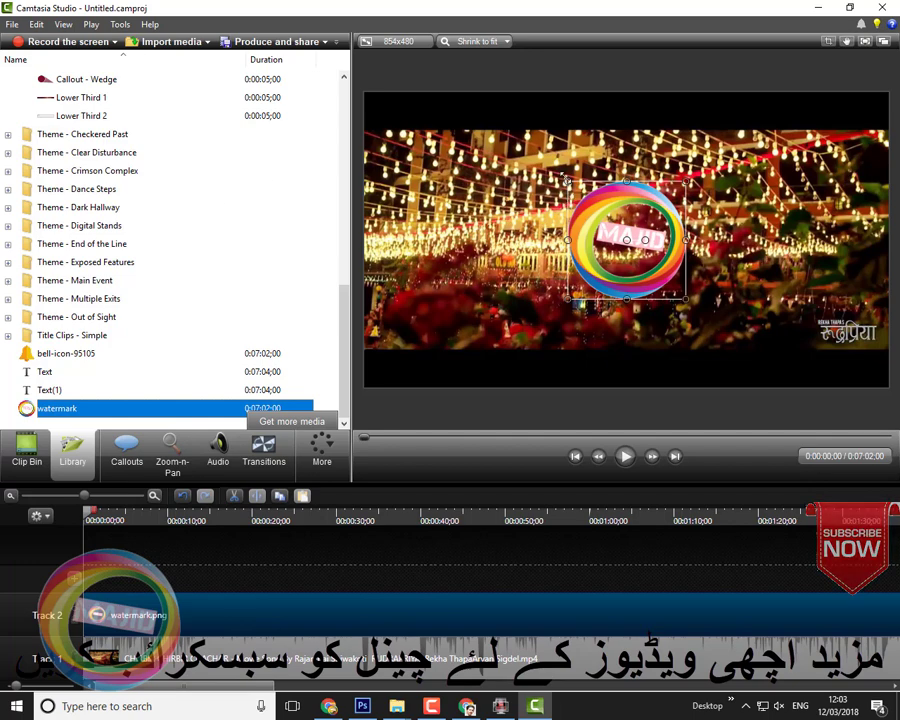
Step: Shrink the watermark logo slightly and position it in the upper-right corner of the video frame
left_click(523, 163)
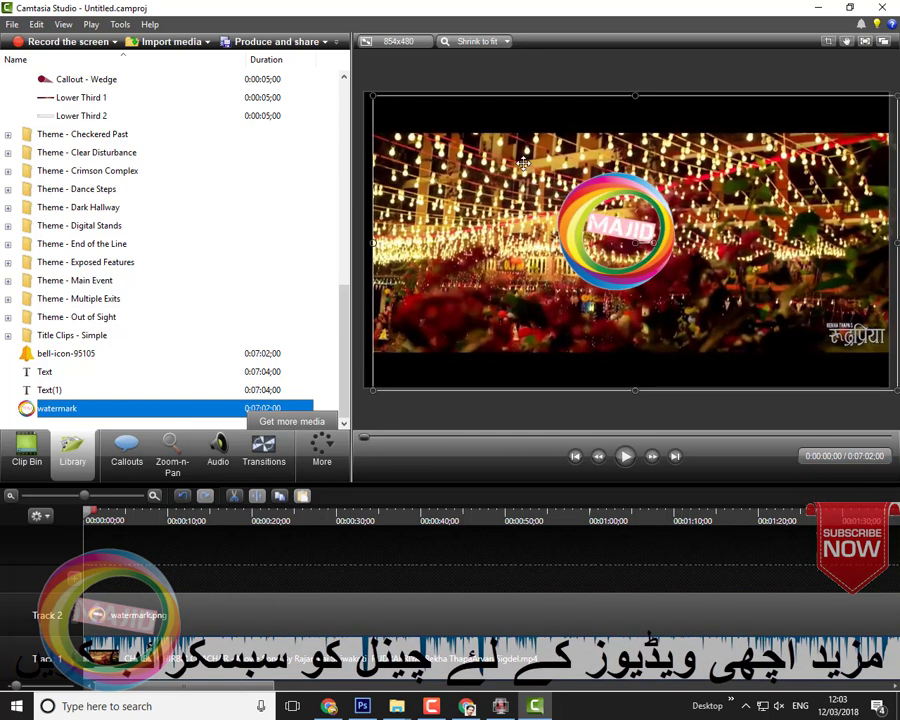
left_click_drag(523, 163, 514, 160)
left_click_drag(605, 212, 803, 292)
left_click_drag(840, 330, 834, 126)
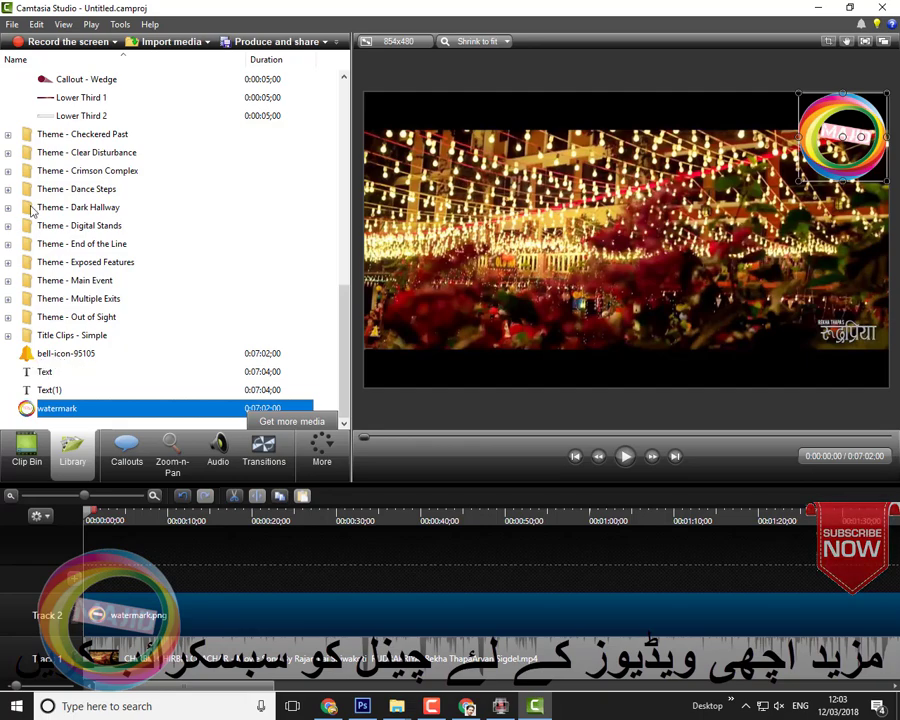
left_click(36, 449)
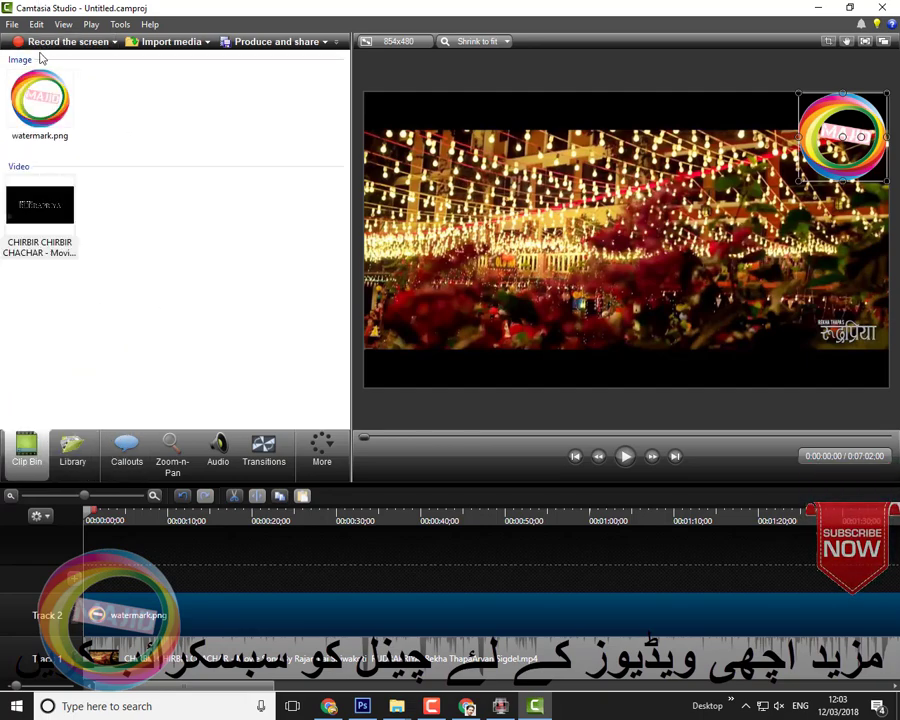
left_click(188, 42)
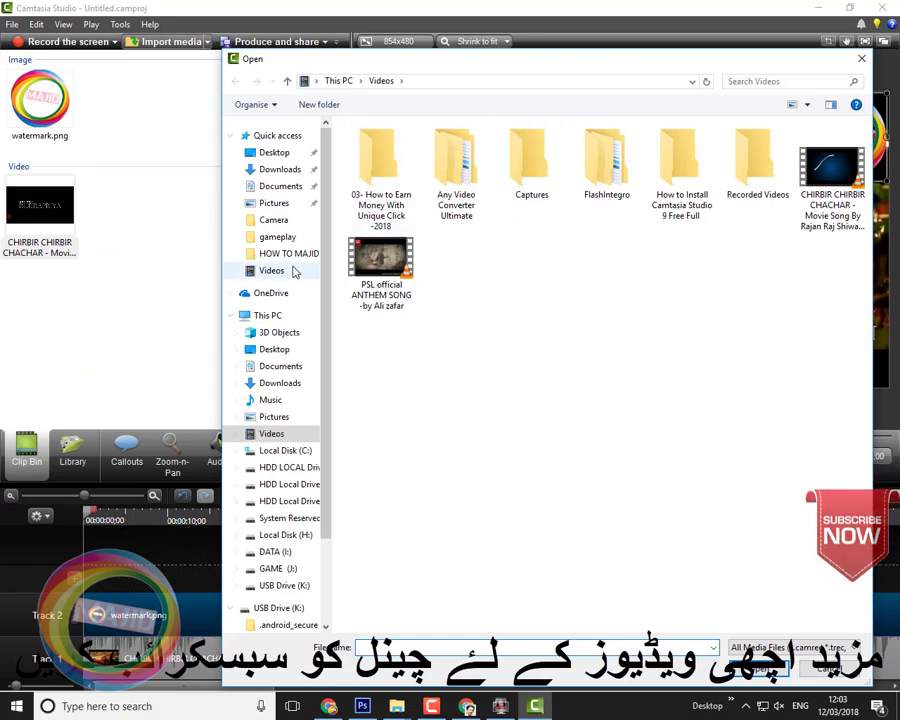
left_click(266, 203)
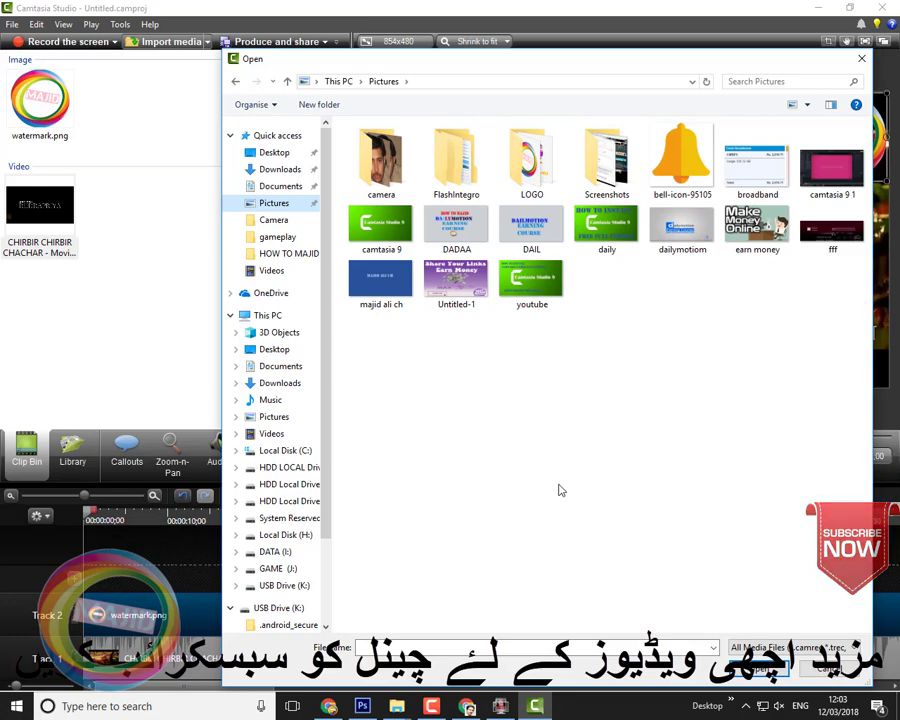
key("Escape")
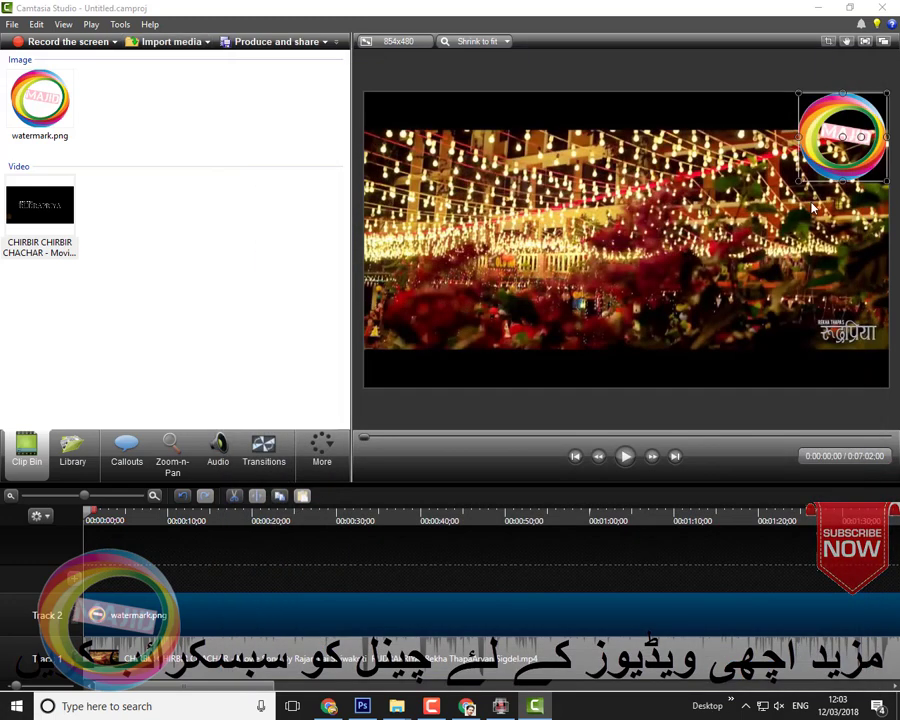
Step: Move the watermark to the lower-right corner of the video frame, over the movie's own logo, and preview its coverage through the clip
left_click_drag(828, 159, 827, 359)
left_click(590, 378)
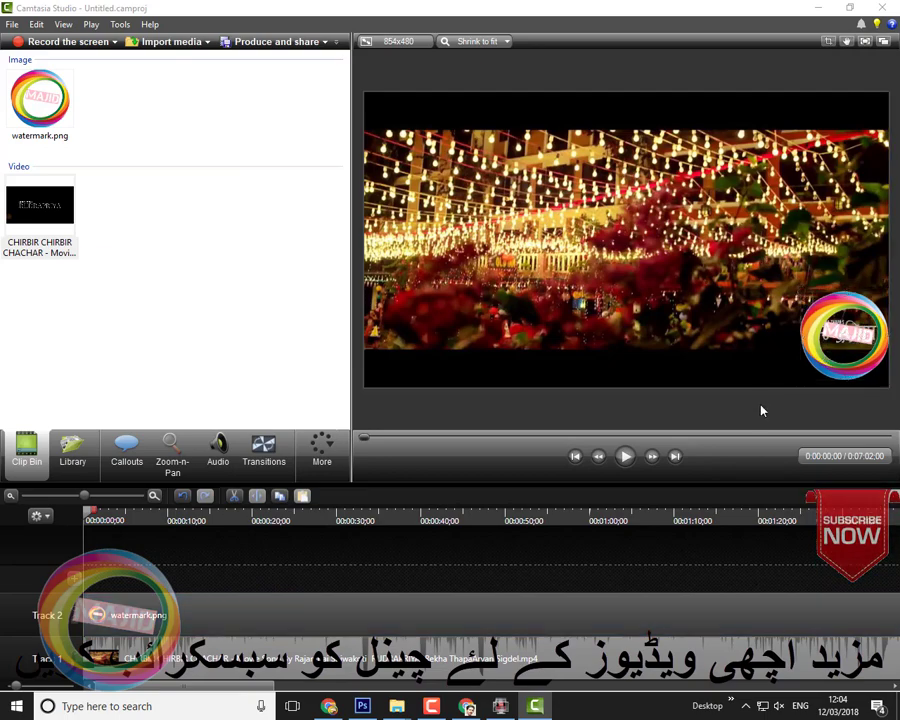
left_click(620, 456)
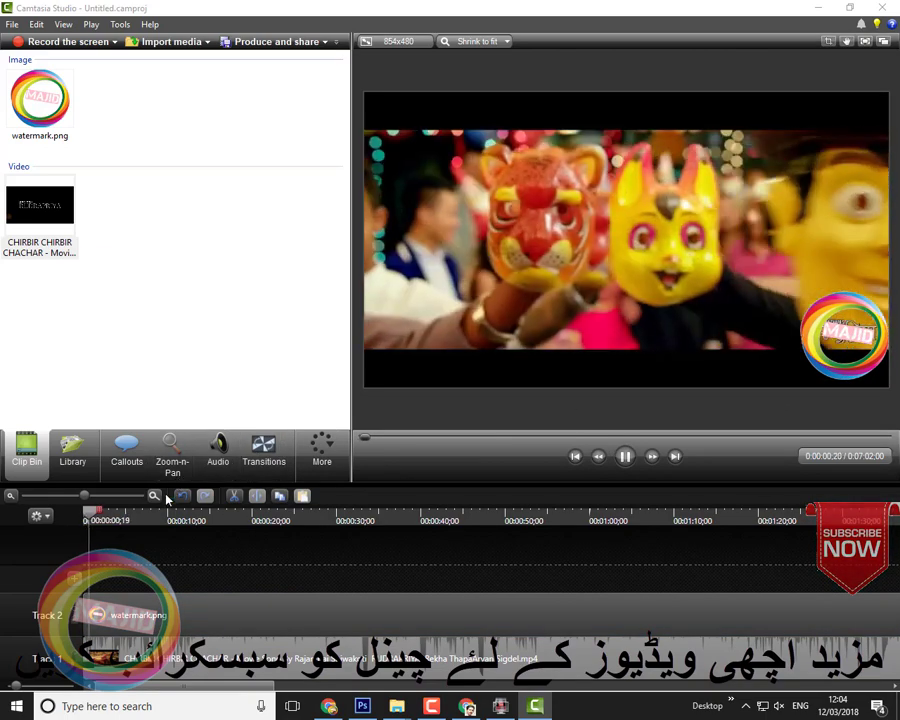
left_click(143, 521)
left_click_drag(143, 521, 883, 585)
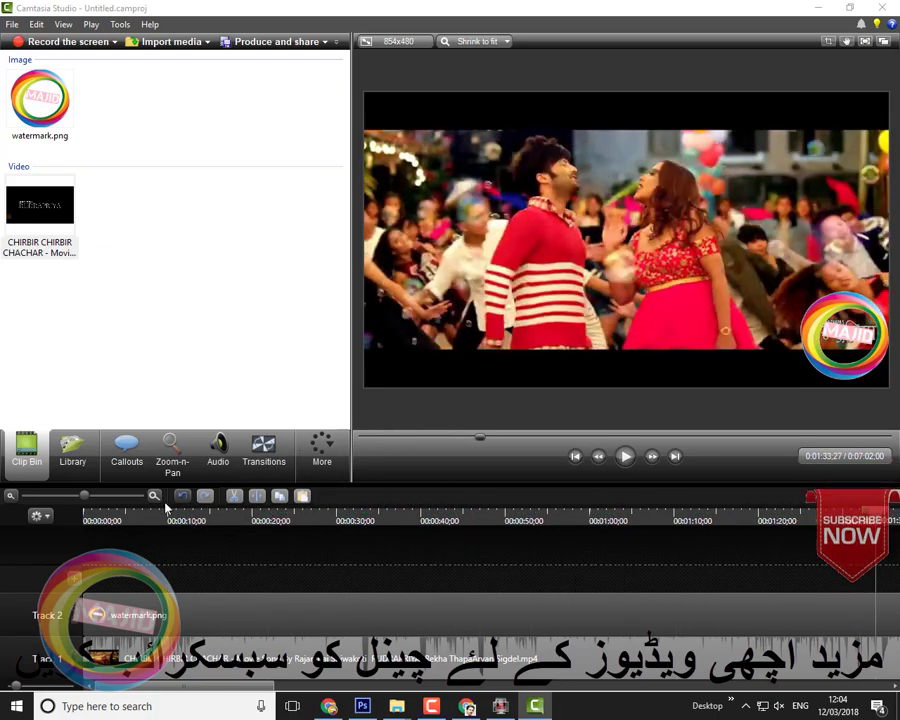
Step: Shorten the watermark on Track 2 so it ends with the Track 1 video at 0:03:19;13
left_click_drag(86, 495, 57, 497)
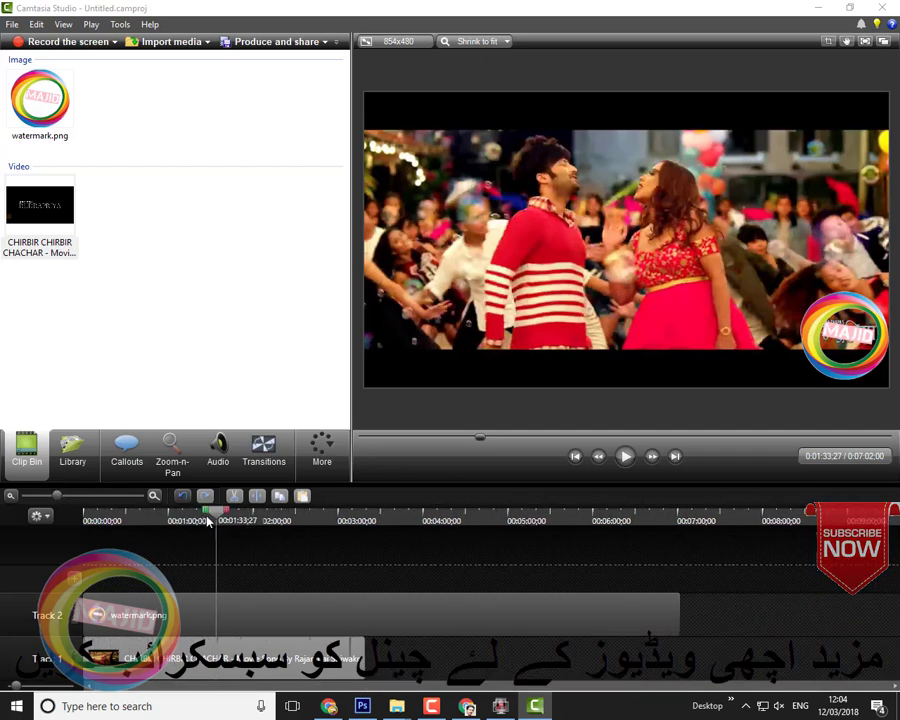
left_click_drag(216, 516, 403, 521)
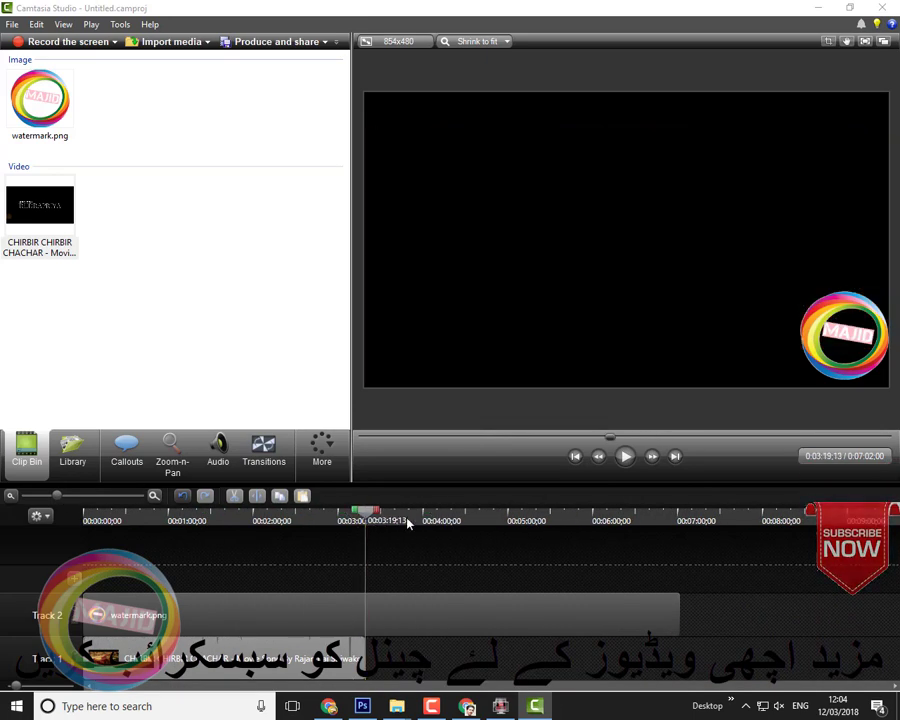
left_click_drag(680, 616, 365, 598)
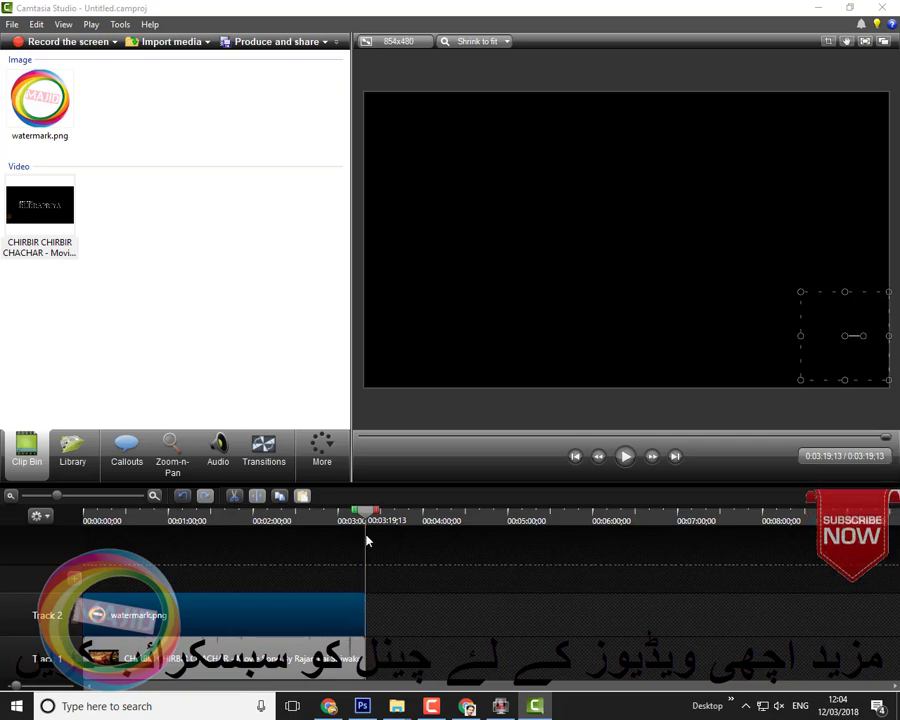
Step: Split the Track 2 watermark at 0:03:08;29, where the closing scene fades out, and undo the trial move of its end piece
left_click_drag(368, 519, 349, 525)
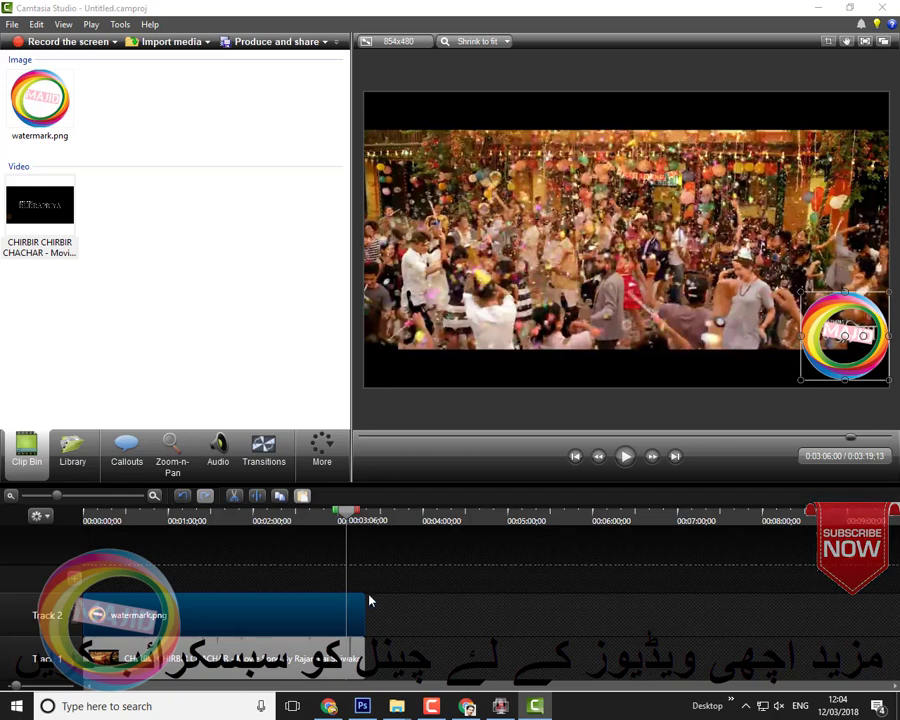
mouse_move(352, 515)
left_mouse_down()
mouse_move(360, 515)
mouse_move(352, 510)
left_mouse_up()
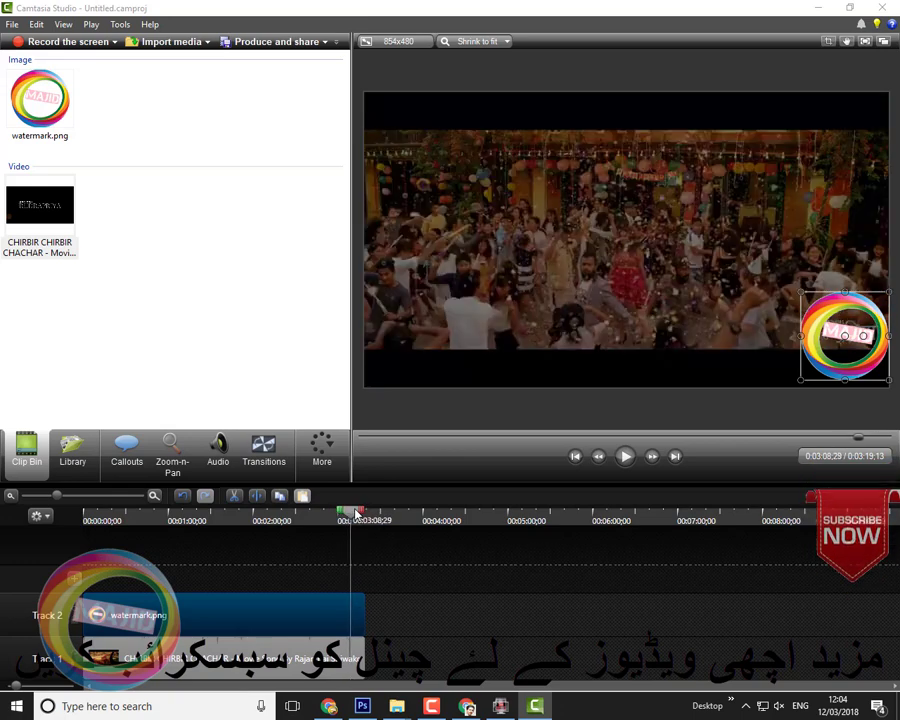
left_click(254, 498)
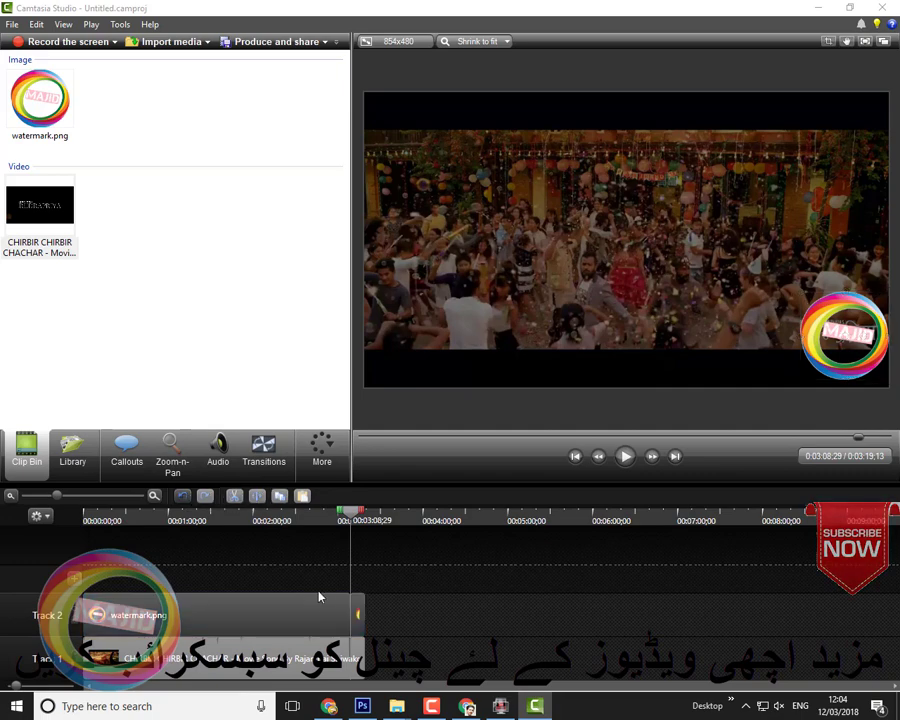
left_click(358, 613)
left_click_drag(360, 614, 385, 614)
key("ctrl+z")
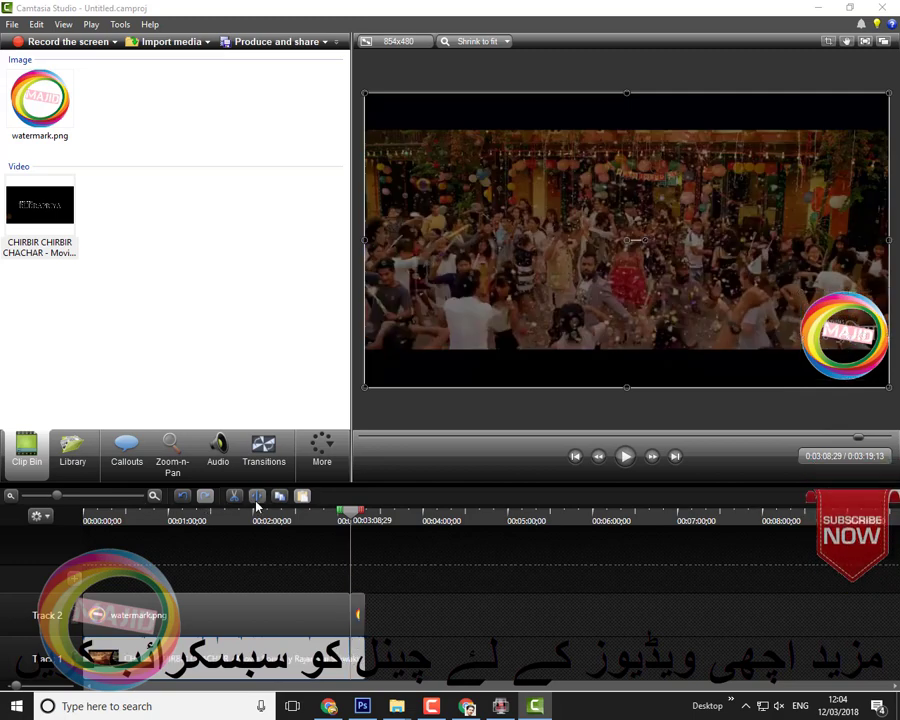
Step: Split the Track 1 video at 0:03:08;29 and delete the end pieces after the cut on both tracks
left_click(358, 613)
left_click_drag(358, 613, 402, 613)
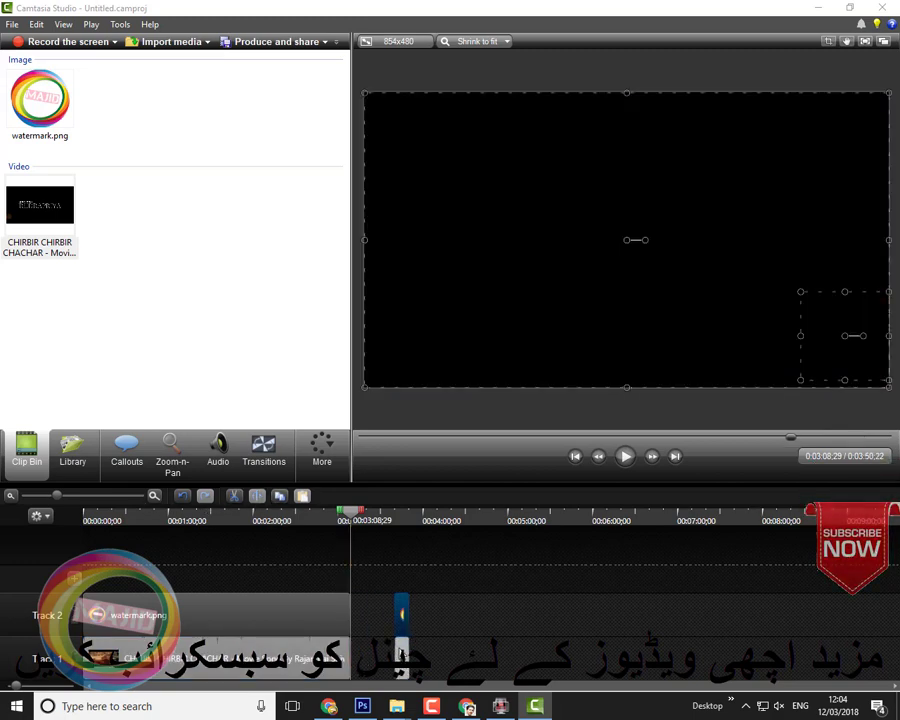
right_click(402, 614)
left_click(412, 474)
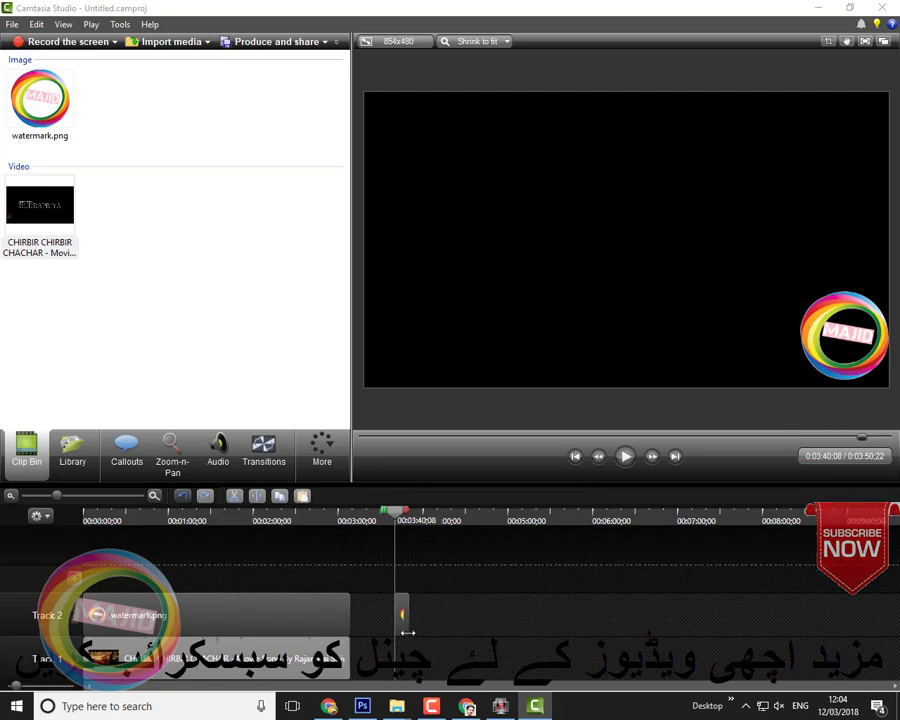
right_click(405, 625)
left_click(448, 472)
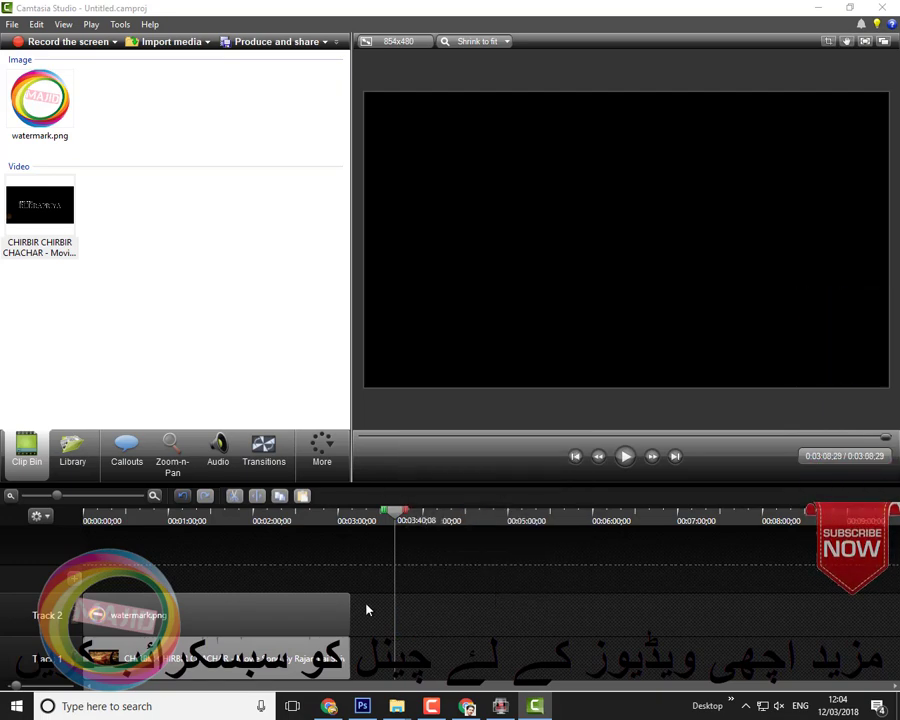
Step: Return the playhead to the start and begin producing the video with the MP4 with Smart Player (up to 480p) preset
left_click_drag(395, 517, 86, 517)
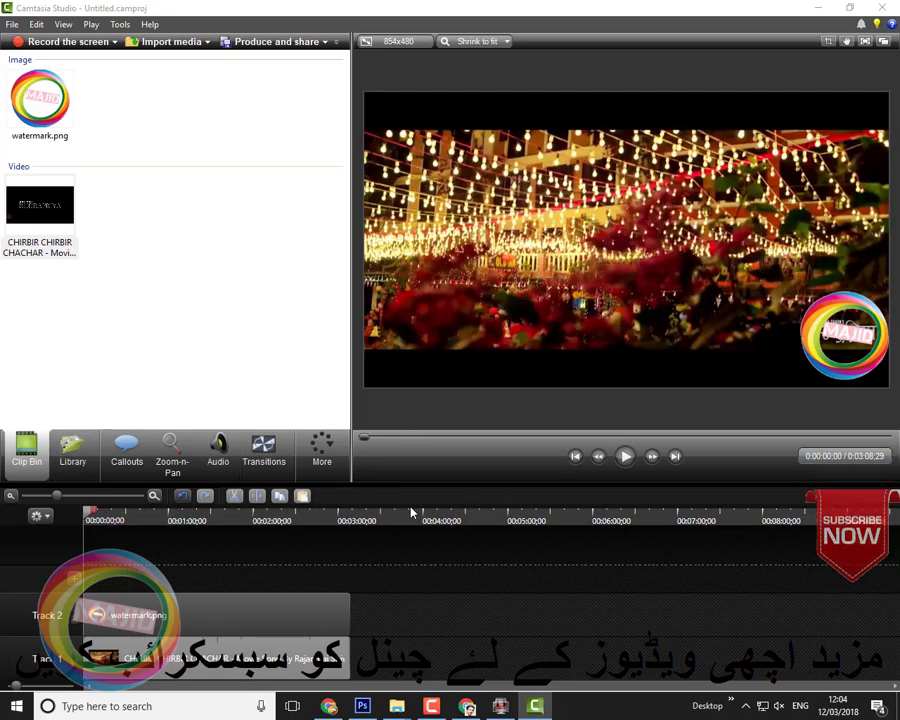
left_click(262, 46)
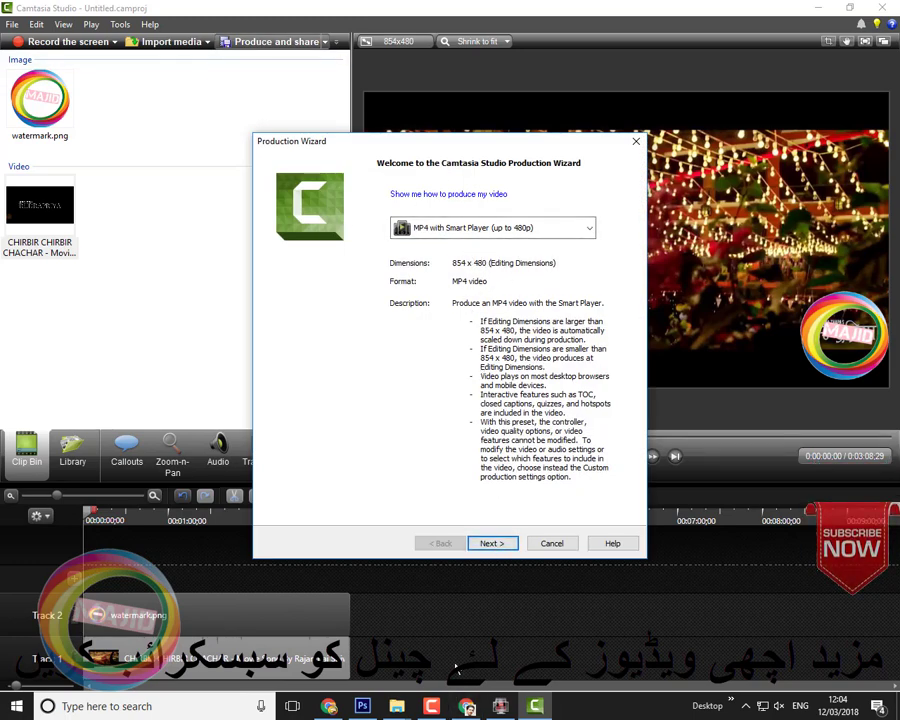
left_click(498, 543)
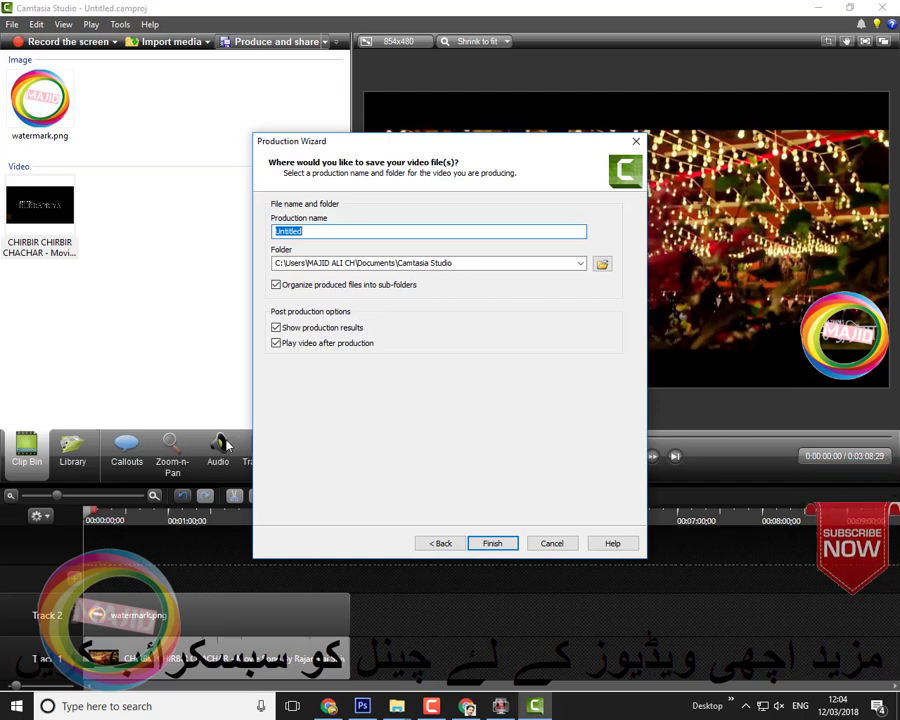
Step: Copy the original song video's file name from the Videos folder in File Explorer and paste it as the production name in Camtasia
mouse_move(400, 695)
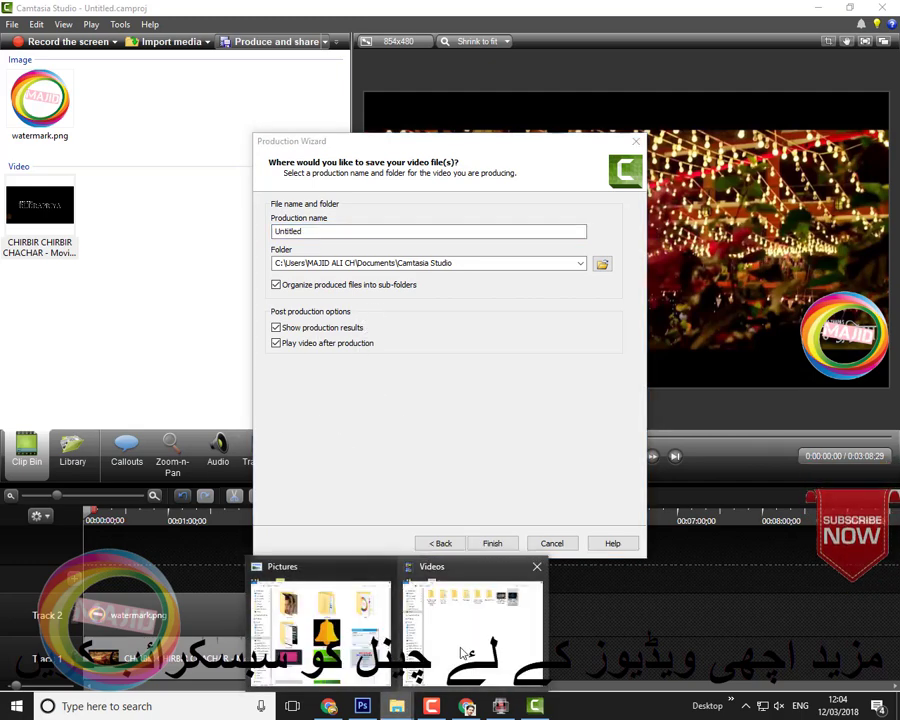
left_click(440, 610)
right_click(709, 168)
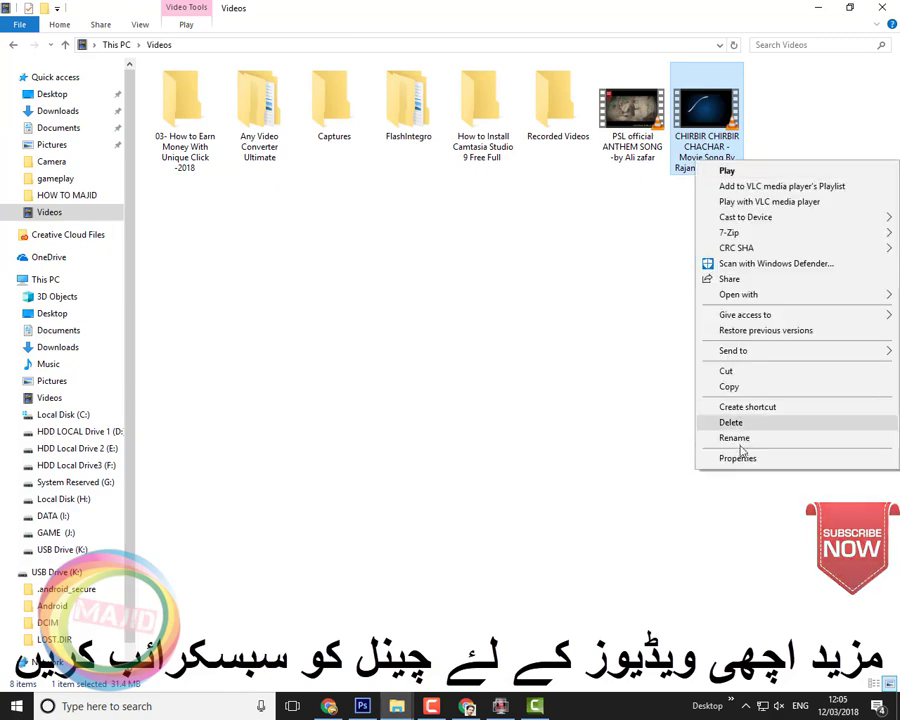
left_click(730, 434)
right_click(690, 152)
left_click(720, 194)
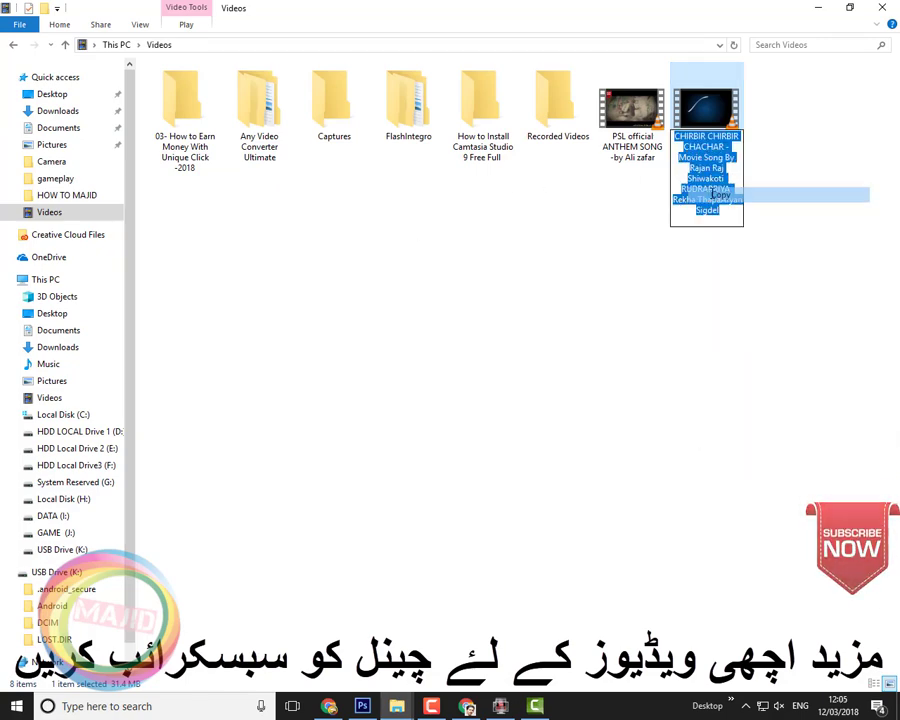
key("alt+Tab")
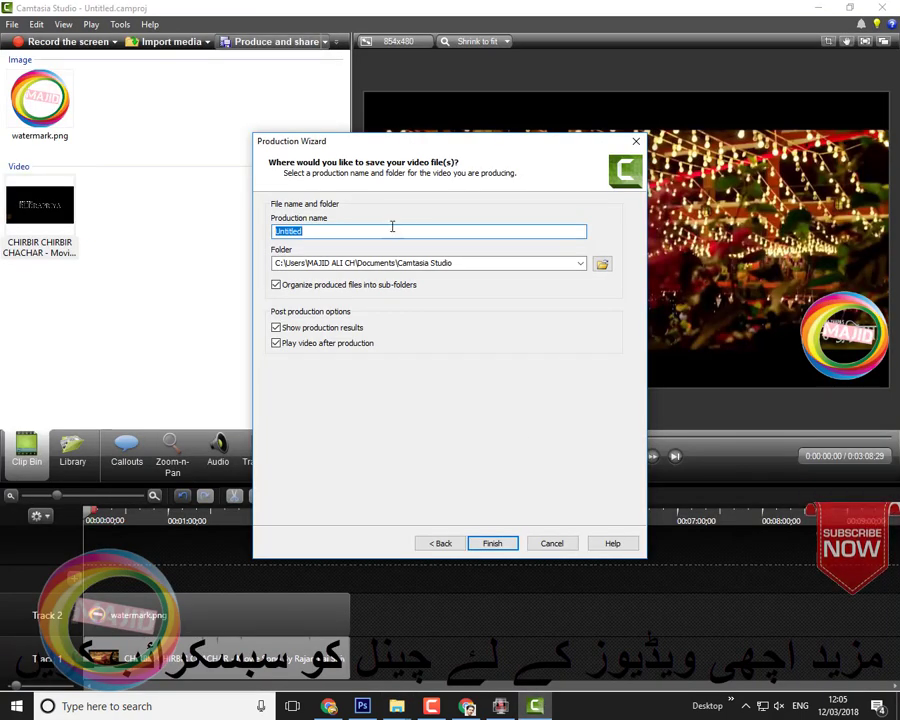
right_click(404, 227)
left_click(436, 286)
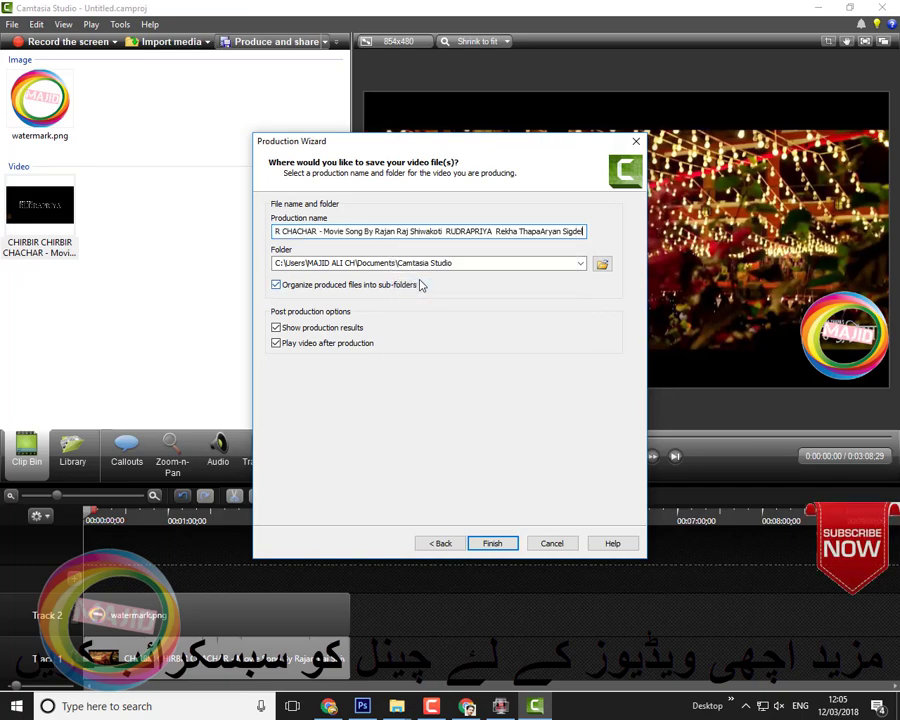
Step: Set the output folder to Recorded Videos inside Videos and start rendering the MP4
left_click(601, 266)
left_click(293, 270)
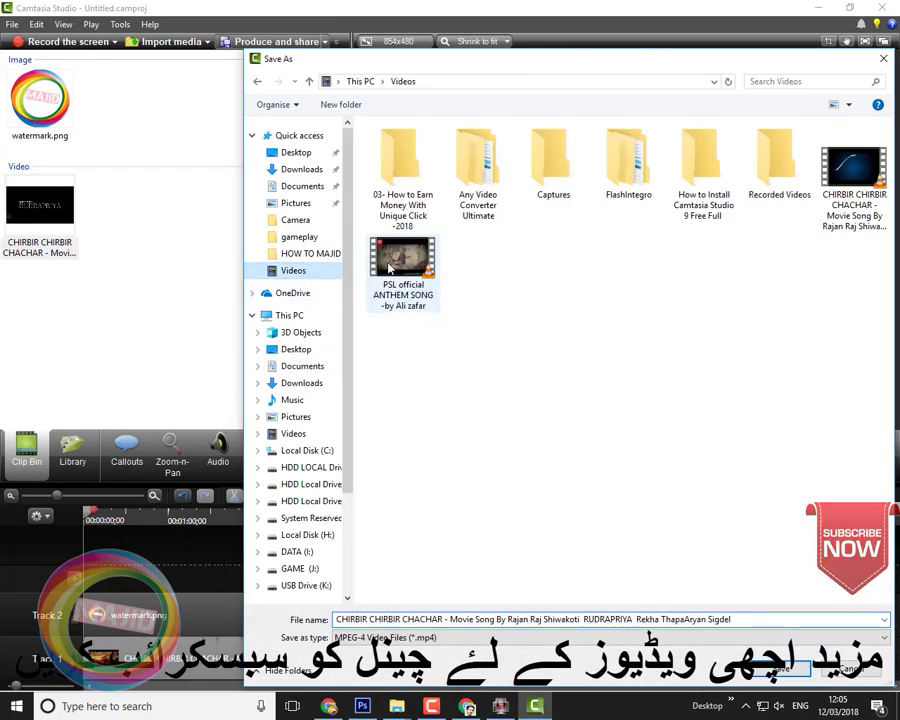
left_click(757, 201)
double_click(757, 201)
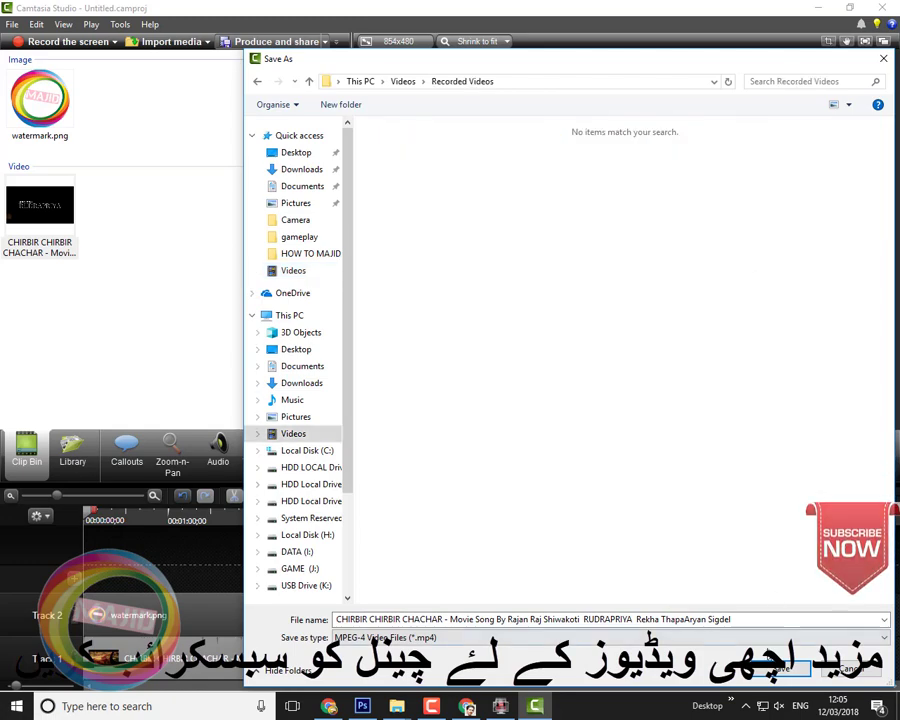
key("Return")
left_click(493, 545)
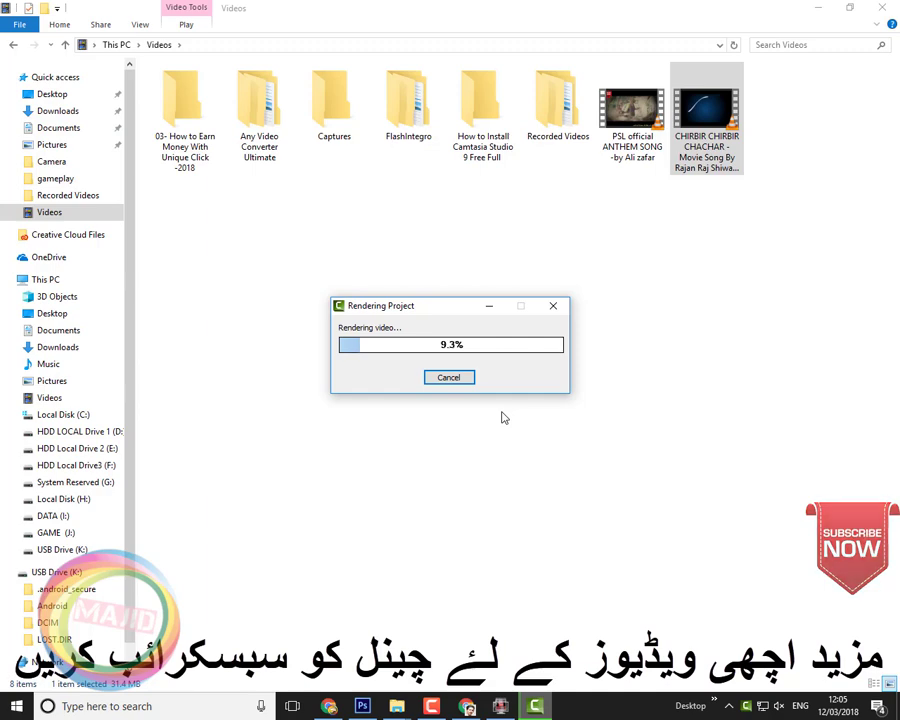
left_click(514, 707)
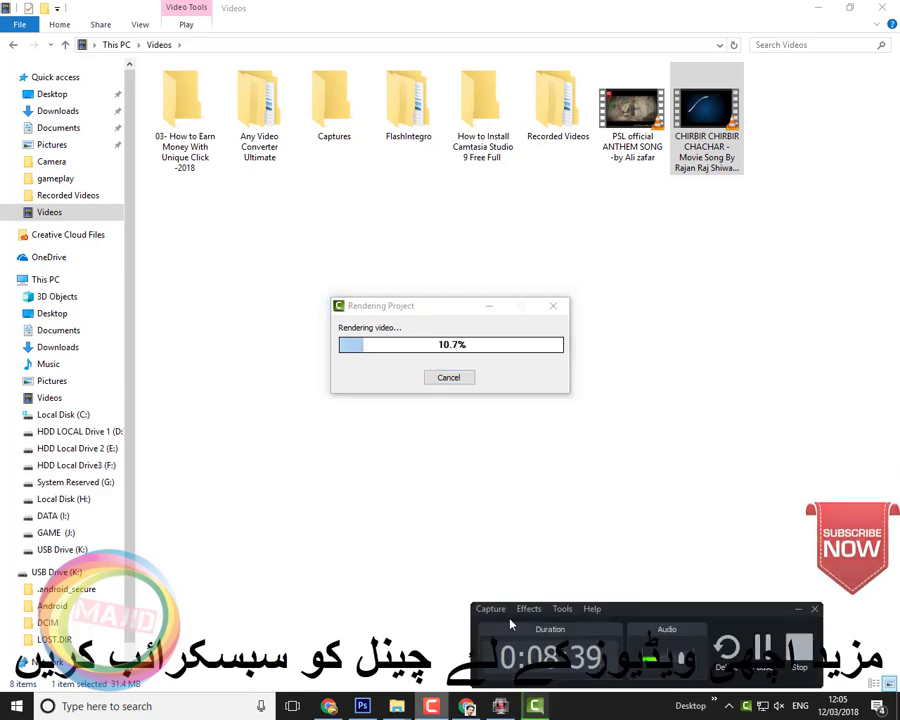
left_click(760, 645)
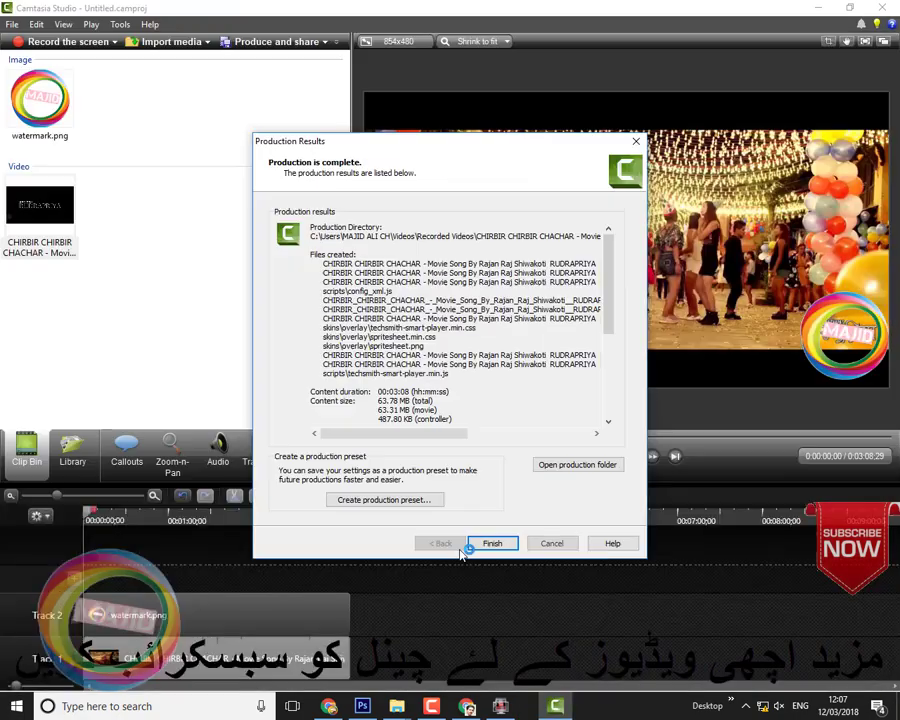
Step: Dismiss the production results and check the produced video in the browser, including the section near its end, then close its tab
left_click(466, 542)
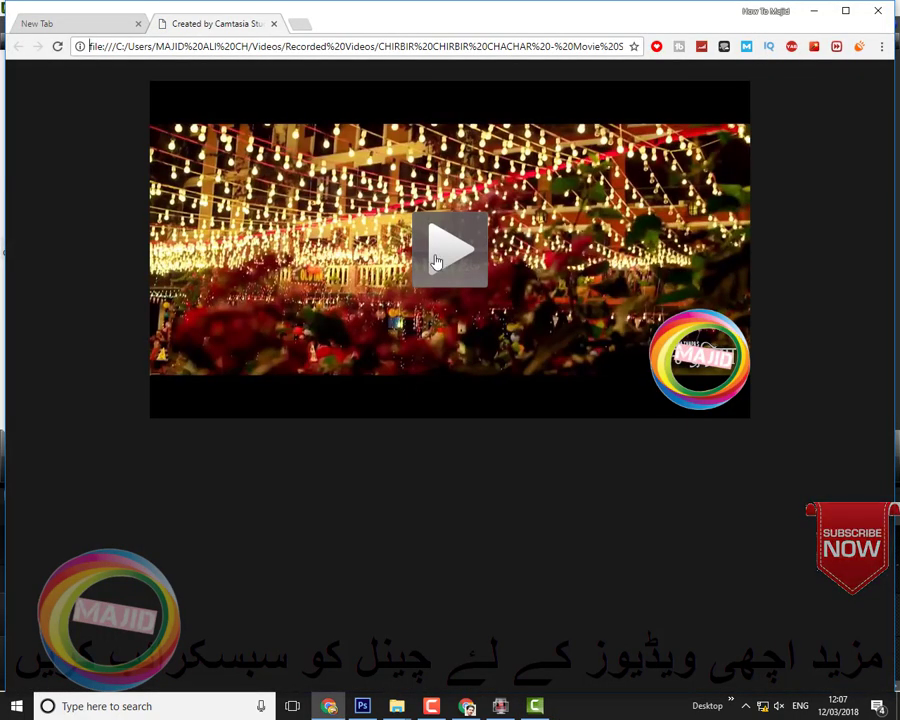
left_click(436, 261)
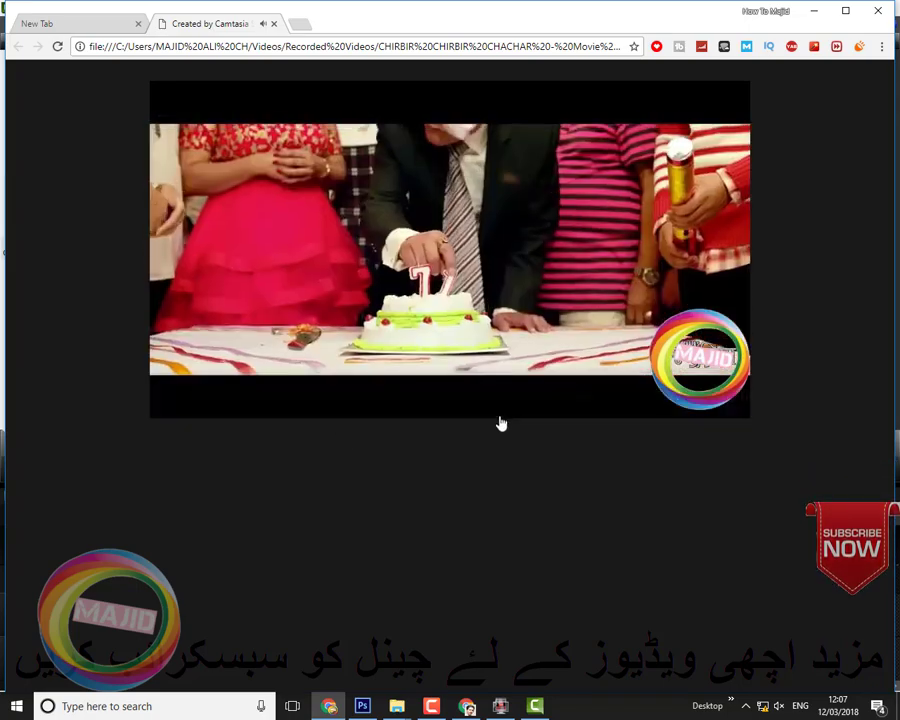
left_click_drag(476, 410, 568, 410)
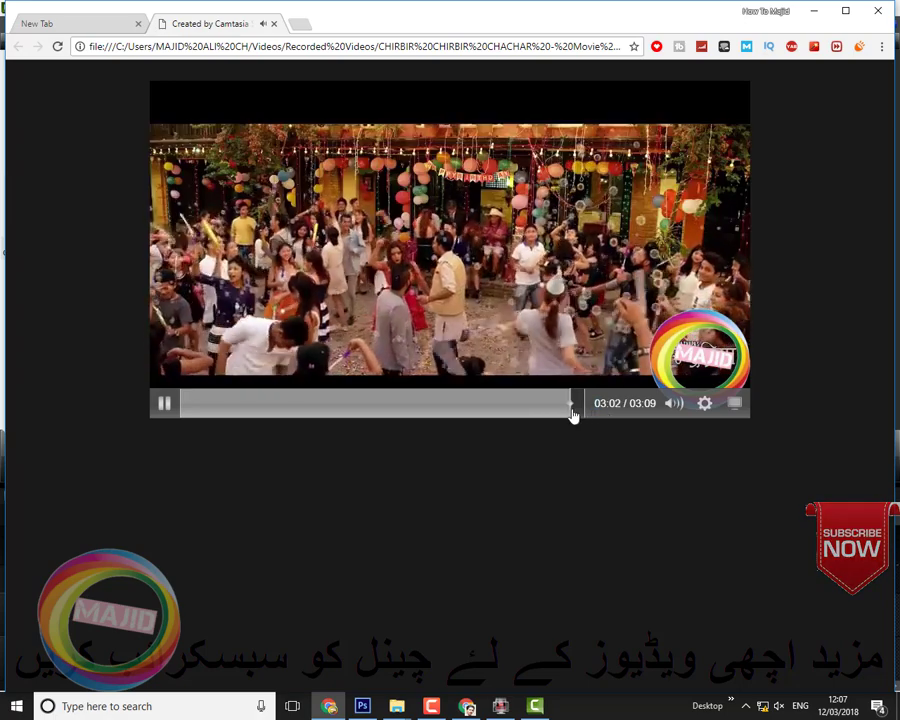
left_click(490, 410)
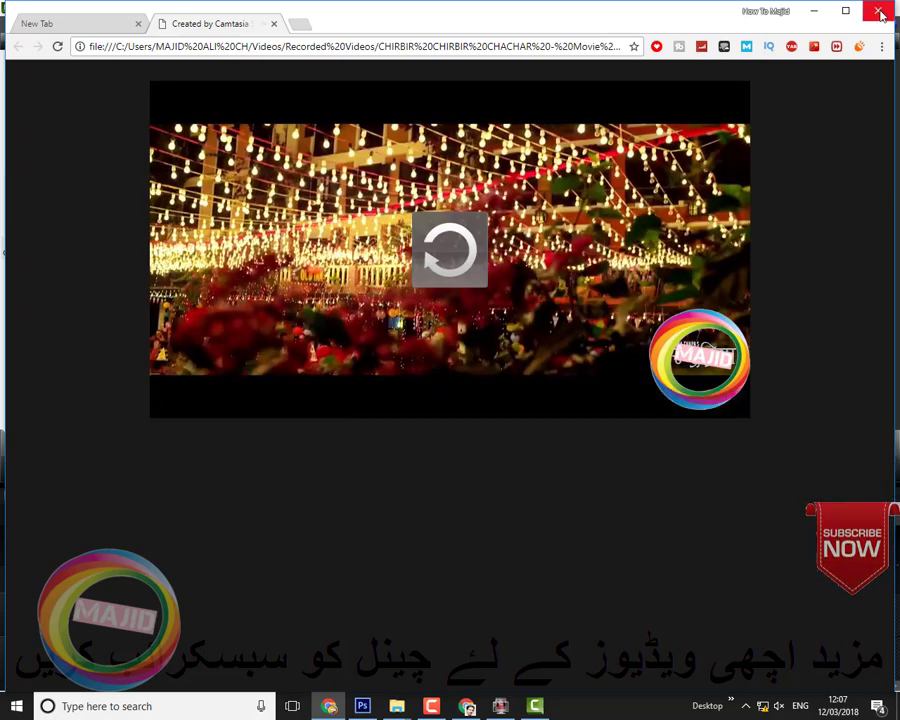
left_click(276, 24)
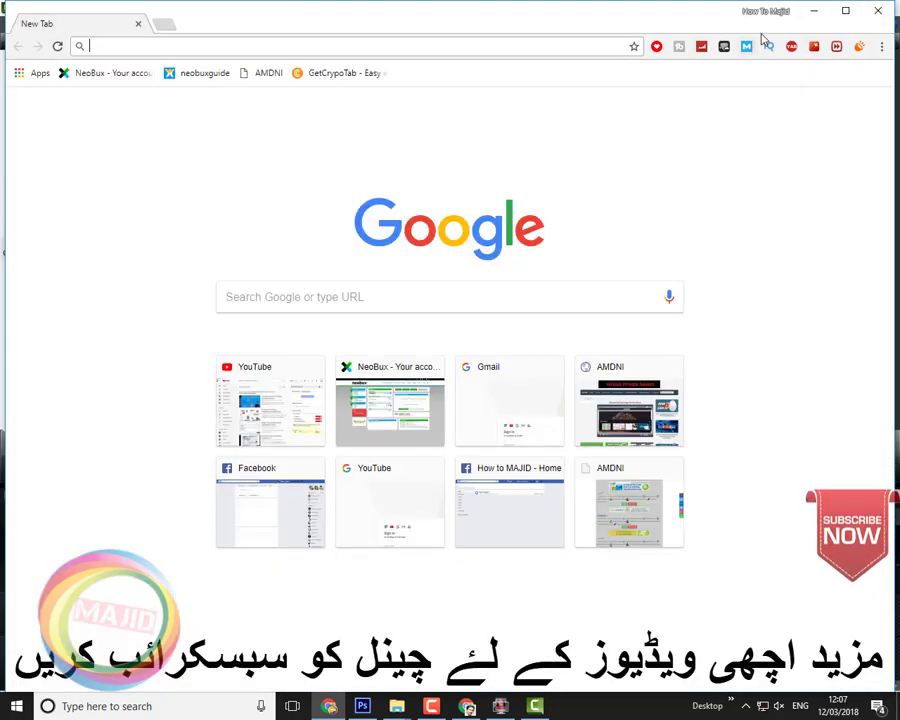
Step: Close the blank browser tab and Camtasia's production results, and switch to the Dailymotion Partner HQ page in Chrome
key("ctrl+w")
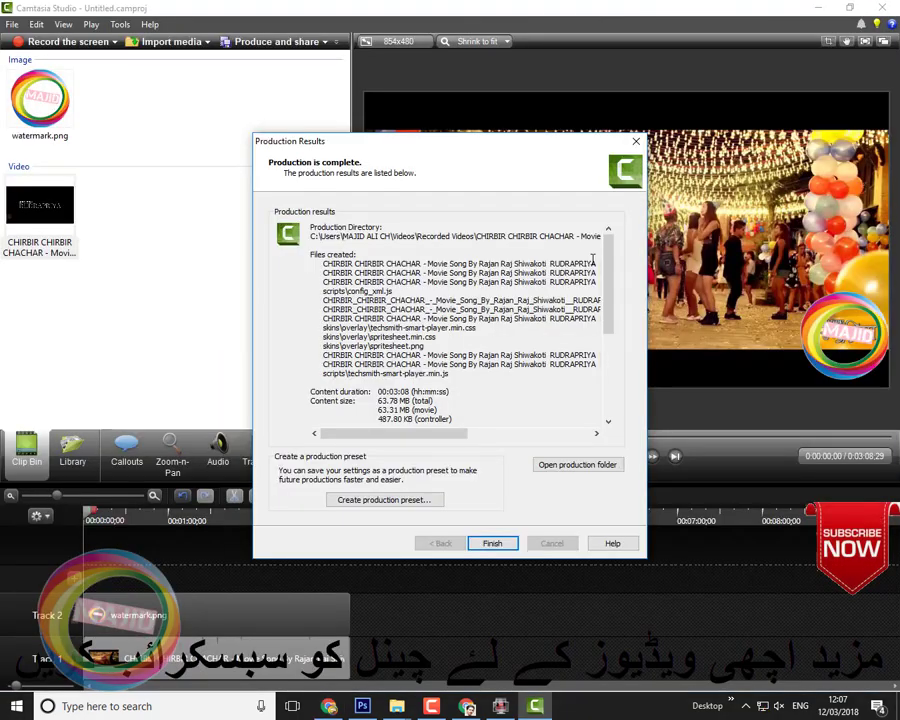
left_click(493, 543)
key("alt+Tab")
left_click(100, 9)
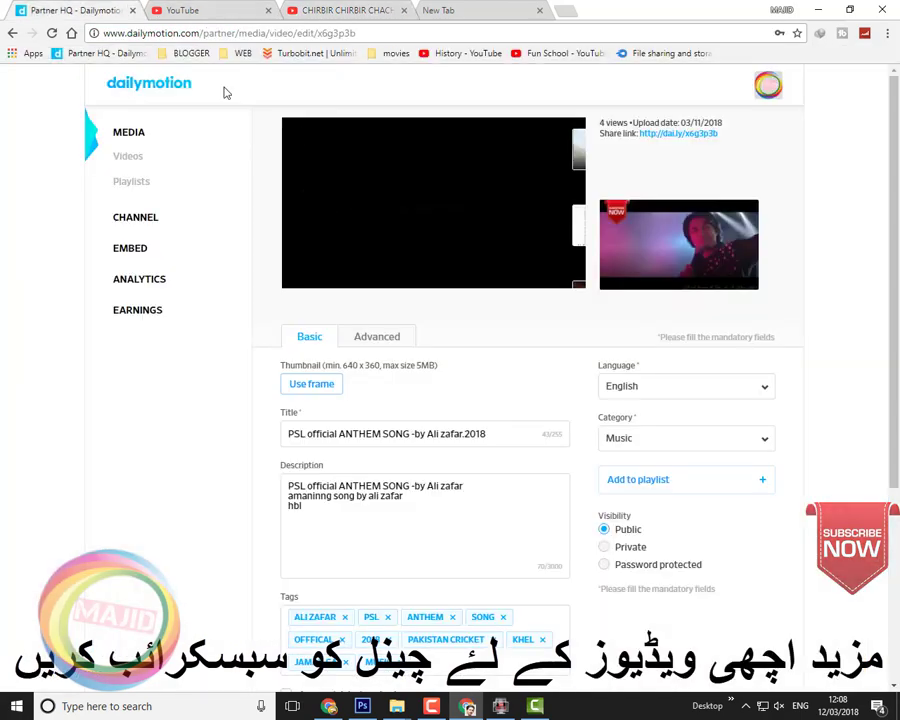
Step: Open the video upload page from the Videos section of Dailymotion Partner HQ
left_click(127, 155)
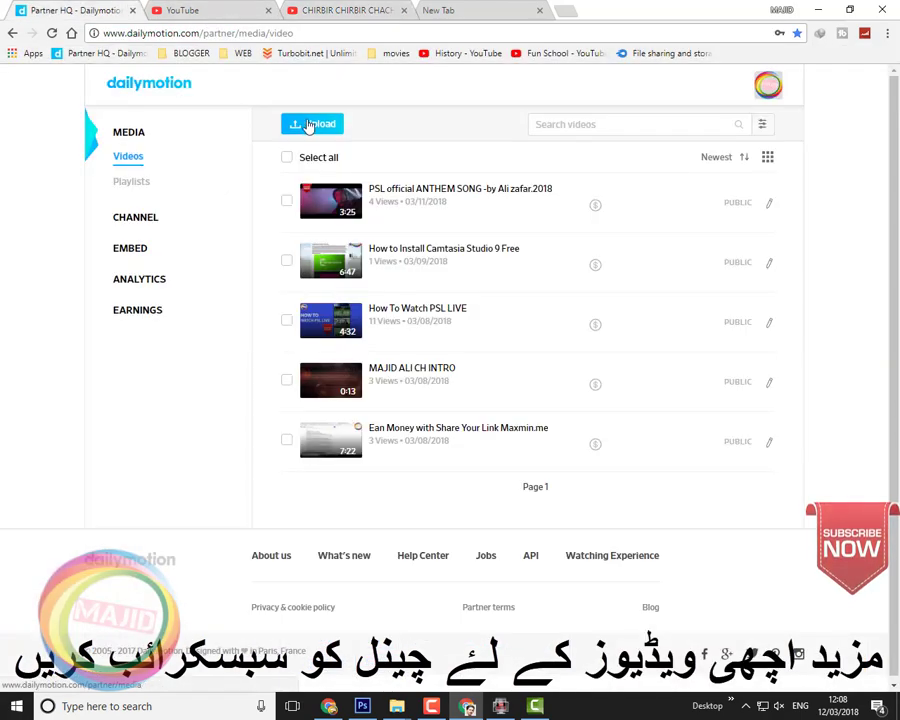
left_click(309, 126)
left_click(114, 158)
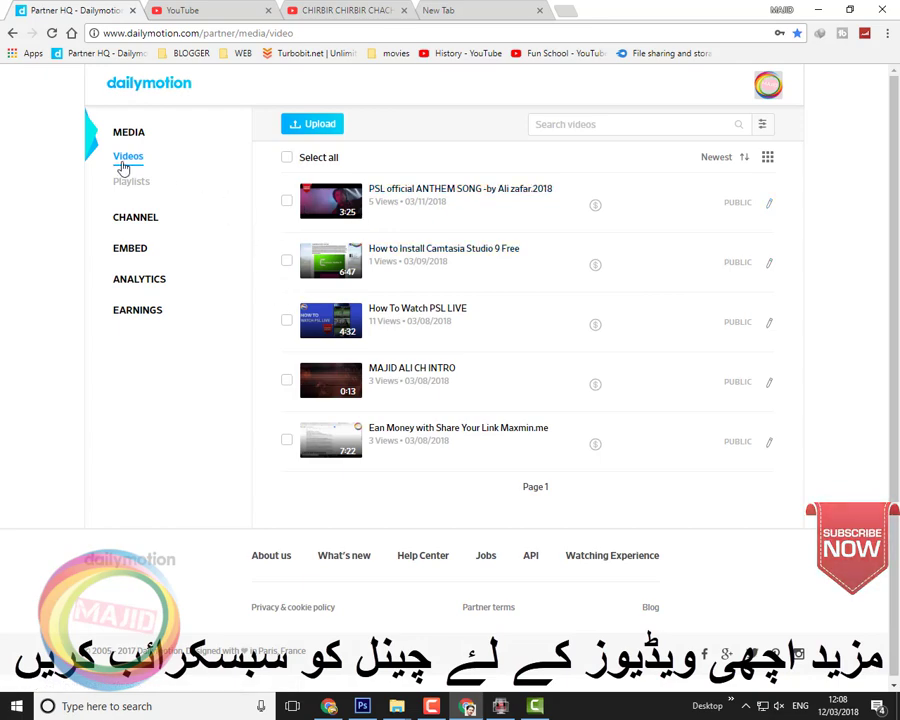
left_click(321, 127)
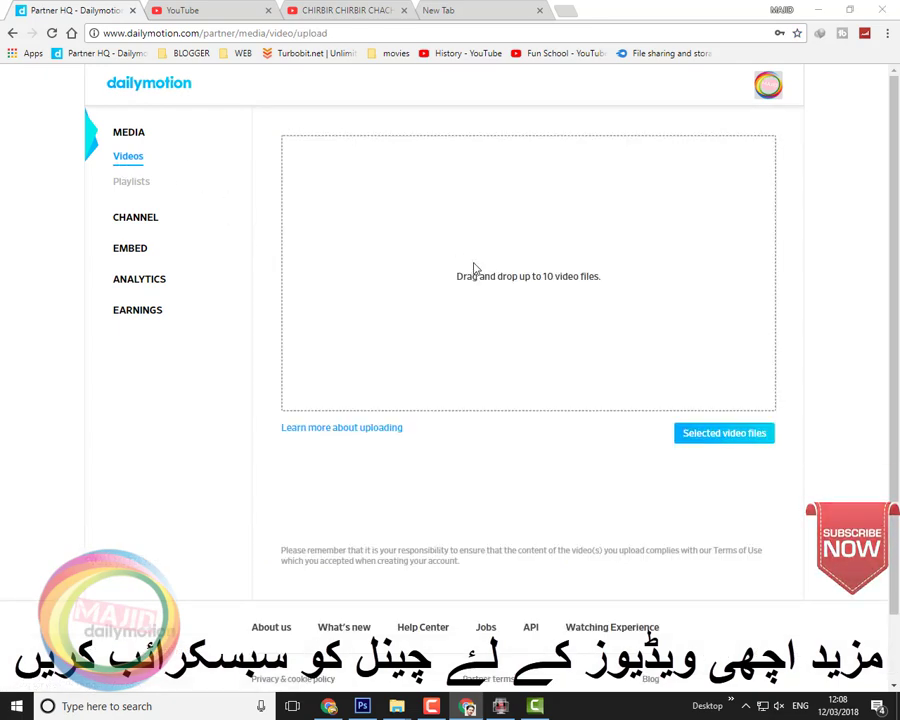
Step: Upload the produced CHIRBIR CHIRBIR CHACHAR video from its own folder inside Recorded Videos
left_click(476, 268)
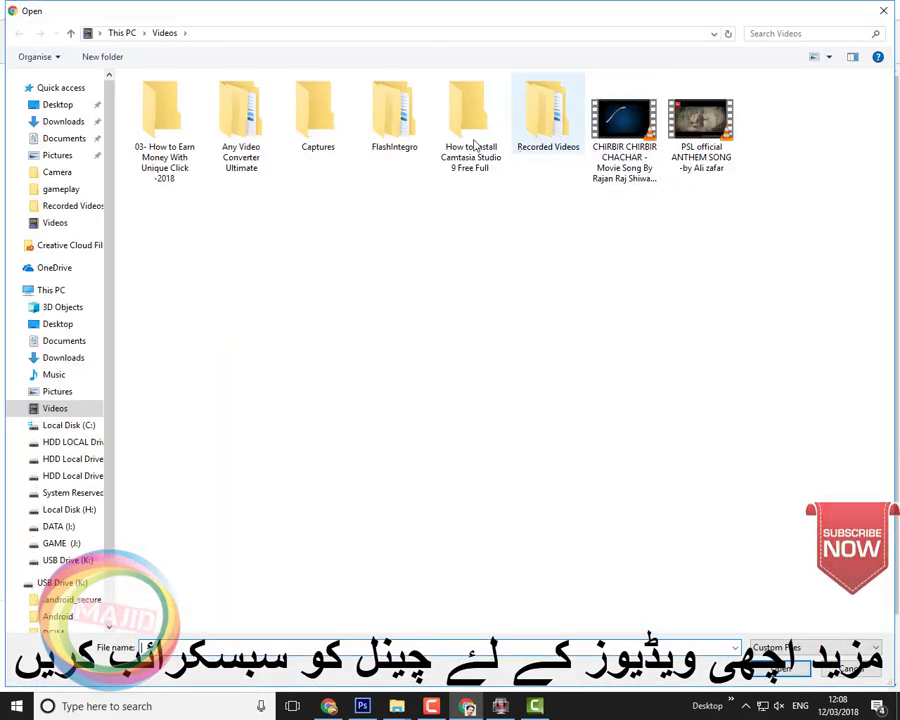
double_click(543, 120)
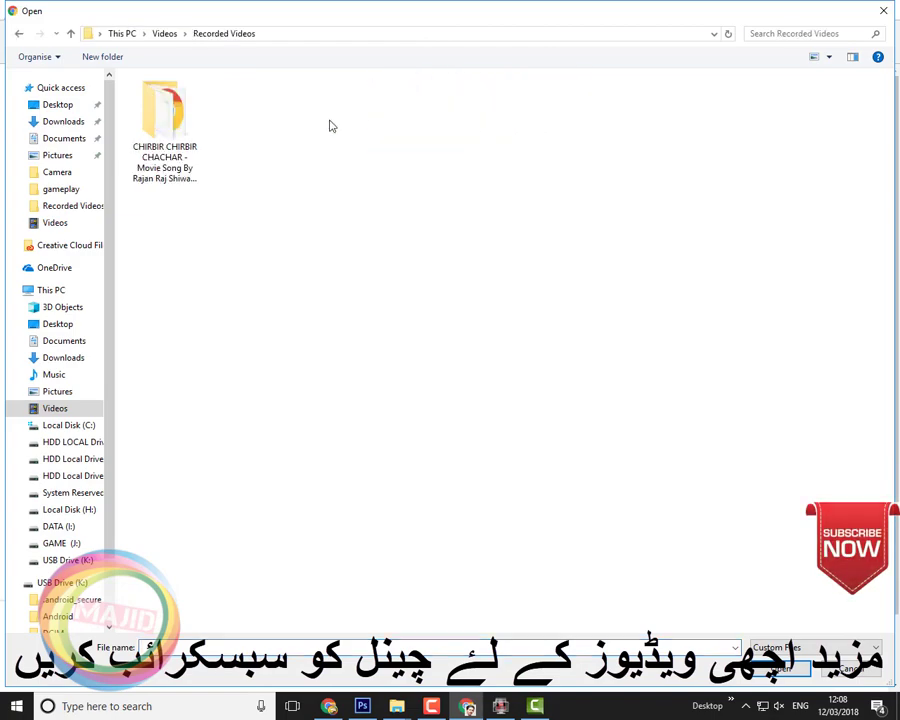
double_click(177, 135)
left_click(320, 145)
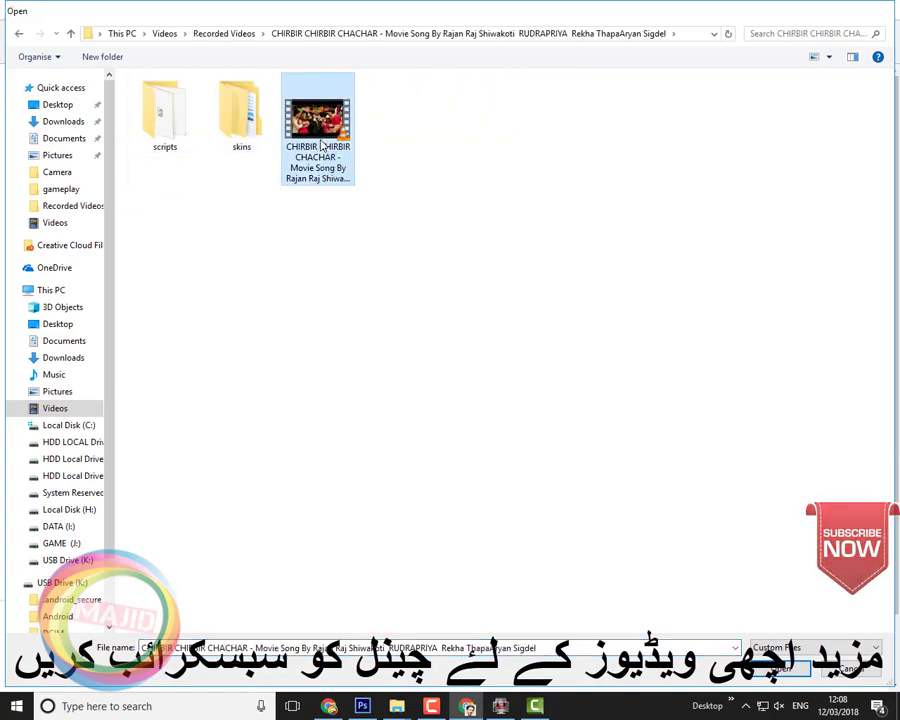
double_click(320, 145)
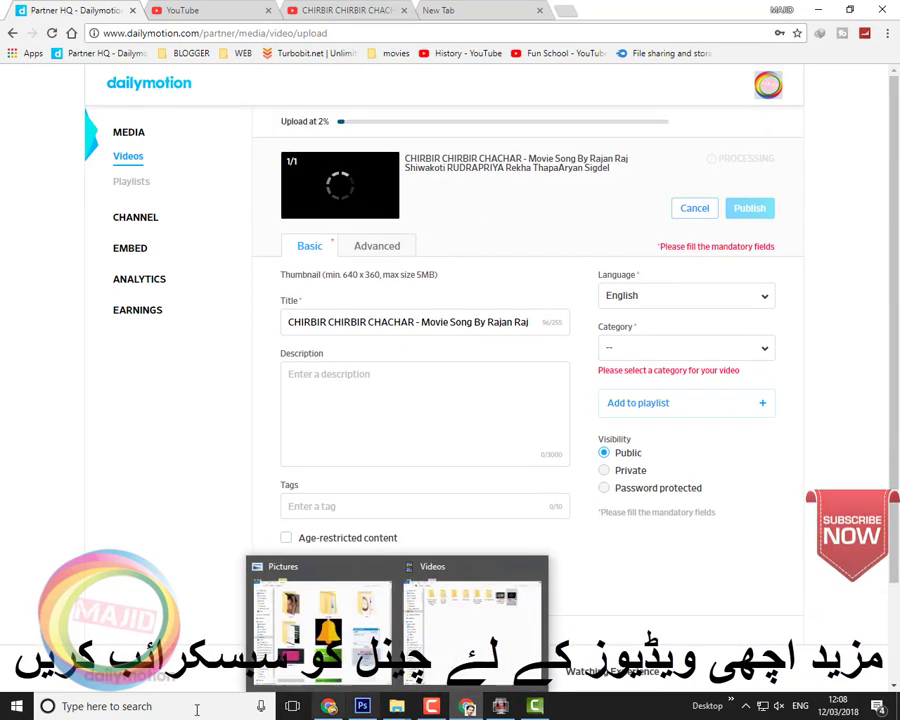
Step: Launch HandBrake through Windows search and place its window over the Dailymotion upload page so it is fully visible
left_click(146, 715)
type("h")
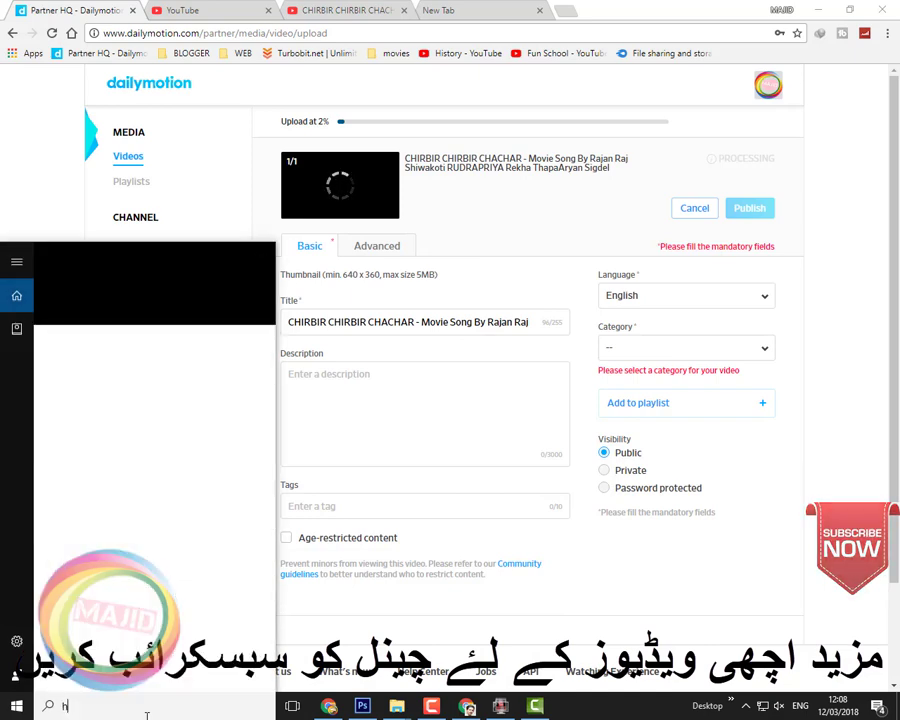
type("andbr")
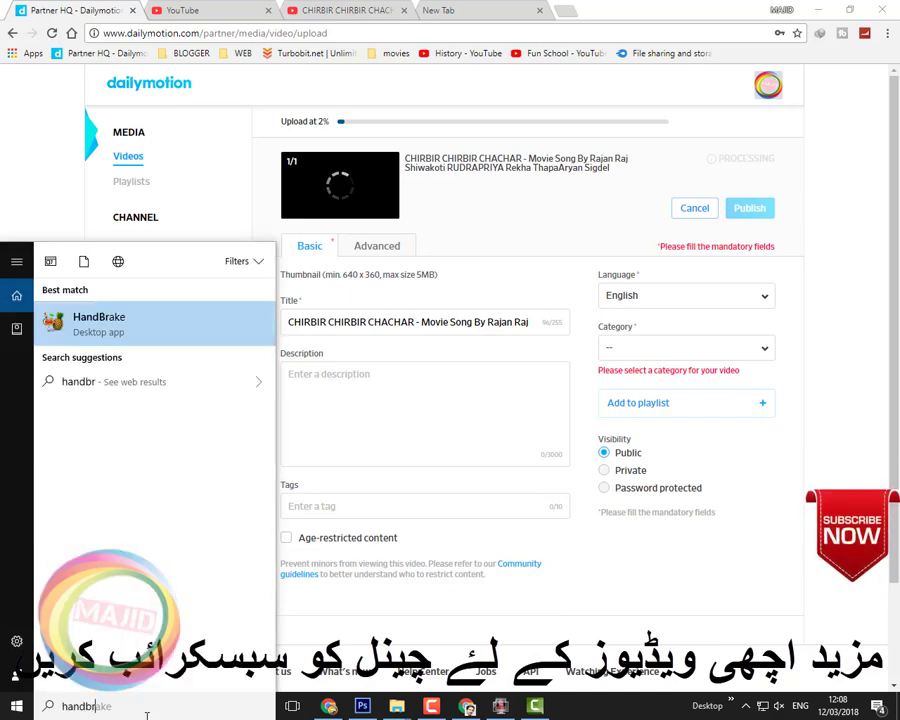
key("Return")
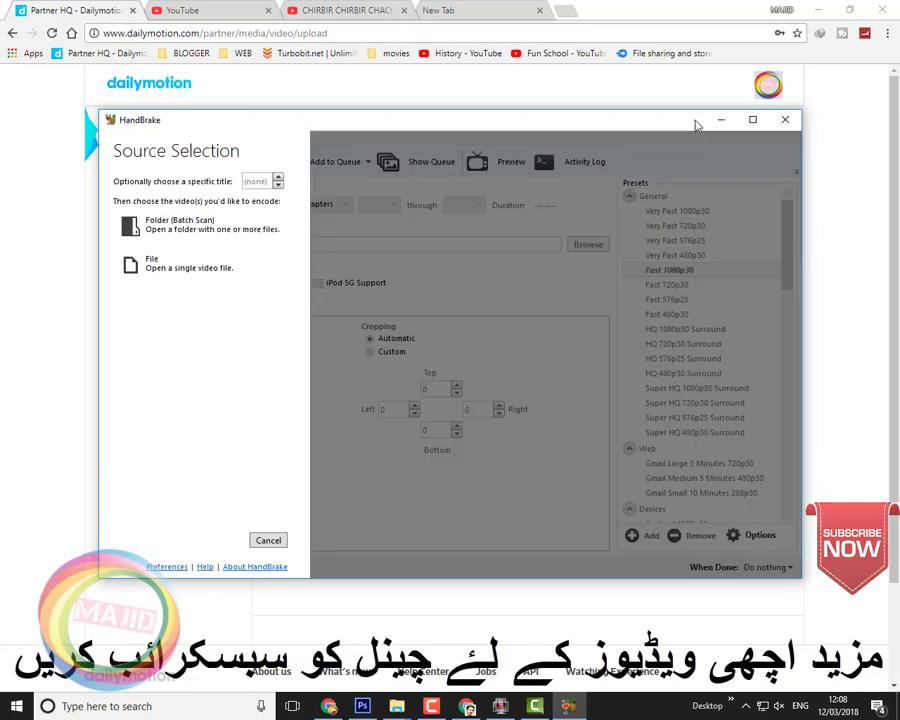
left_click_drag(695, 121, 630, 277)
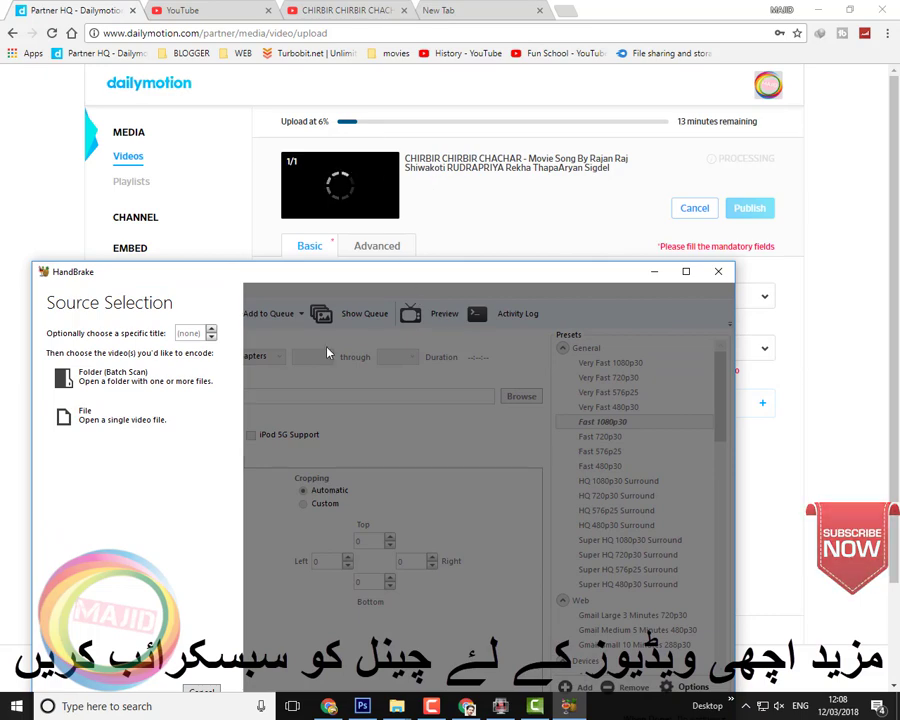
left_click_drag(245, 283, 236, 142)
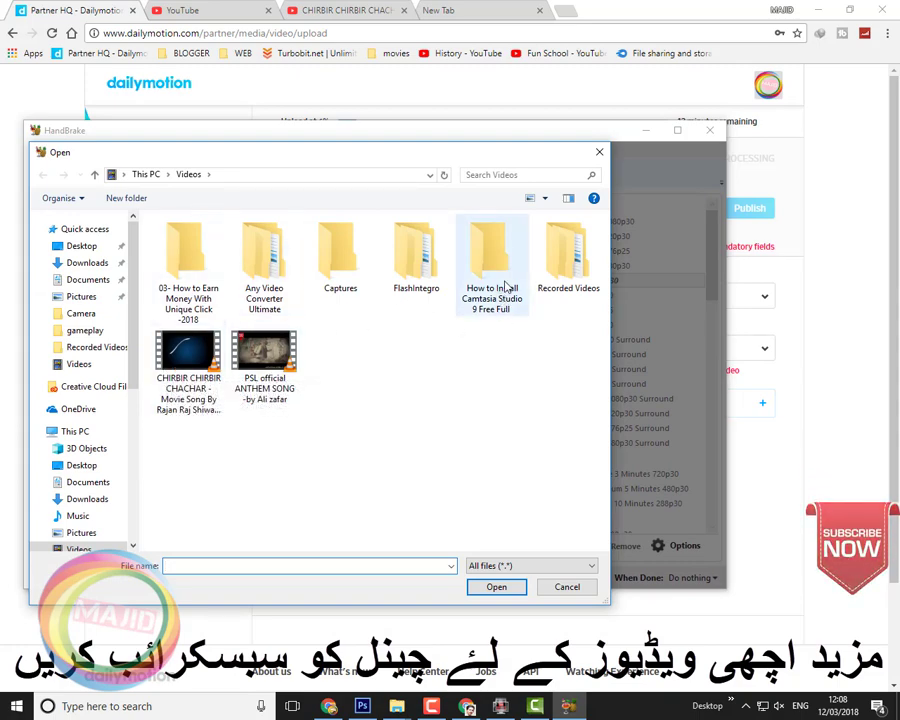
Step: Open the produced CHIRBIR CHIRBIR CHACHAR MP4 from its folder inside Recorded Videos as HandBrake's source
double_click(565, 272)
double_click(167, 270)
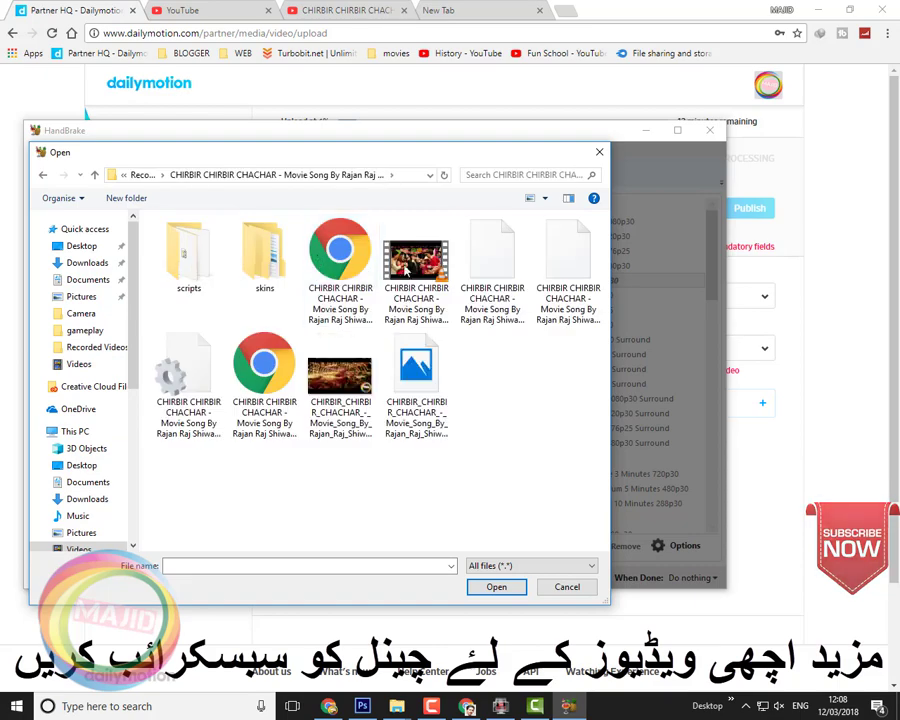
double_click(388, 264)
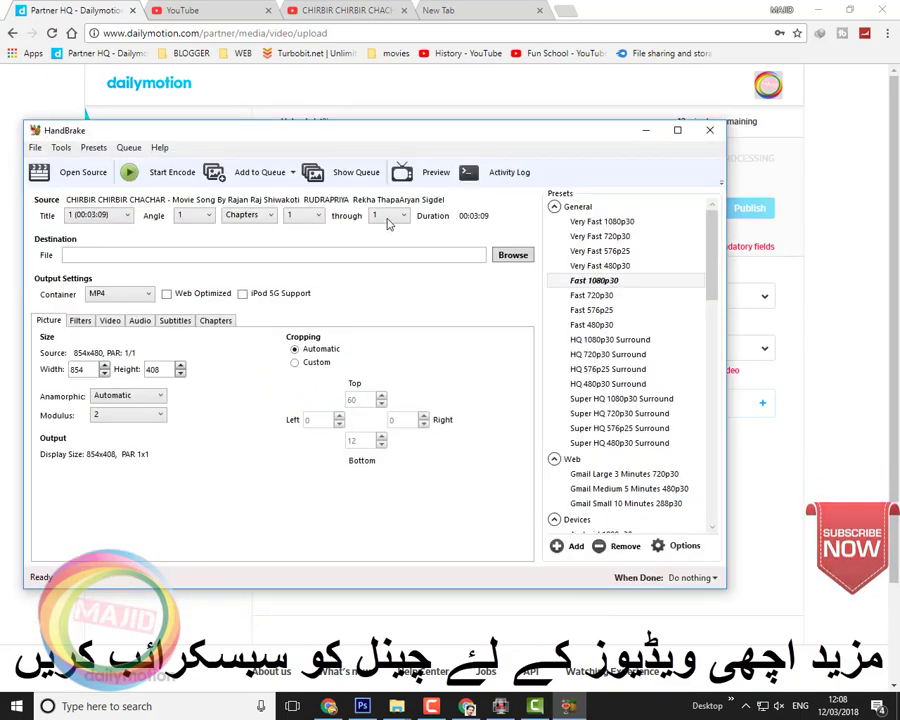
Step: Set the encode destination to the Recorded Videos folder, keeping the suggested MP4 file name
left_click(495, 256)
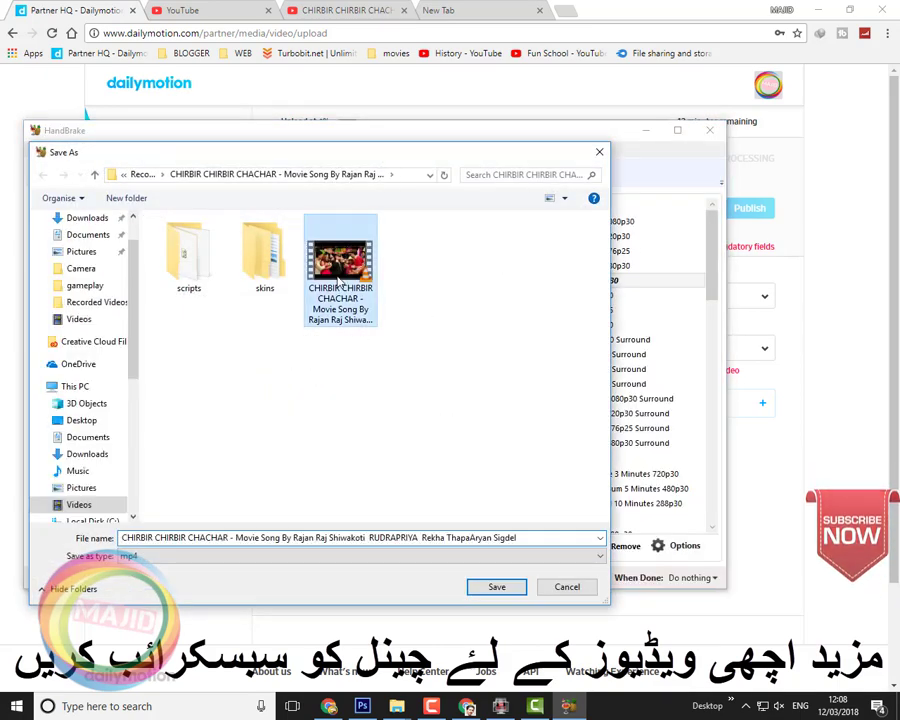
left_click(94, 174)
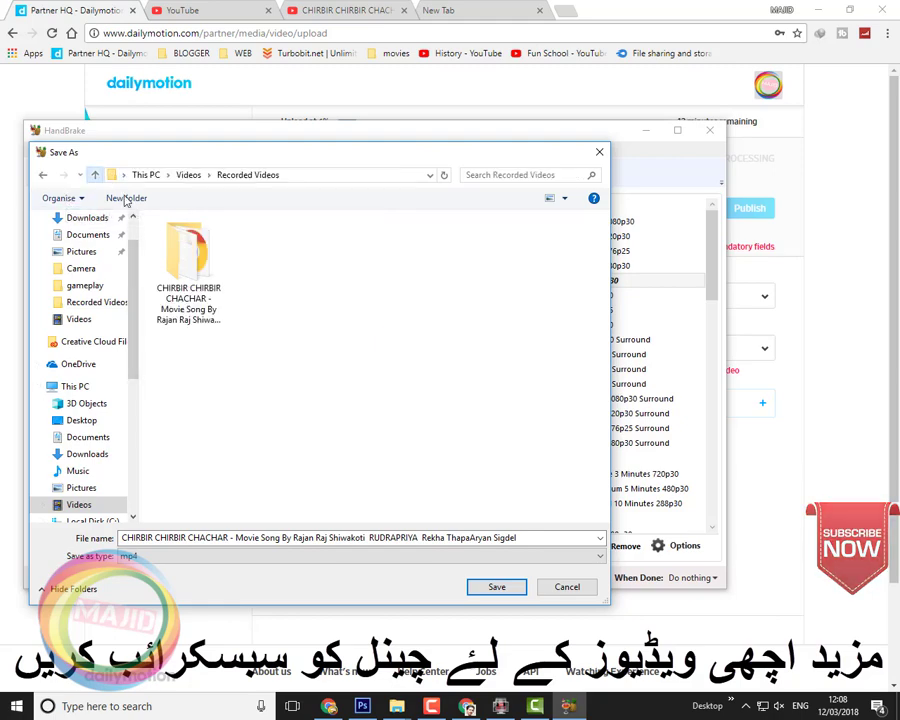
left_click(512, 587)
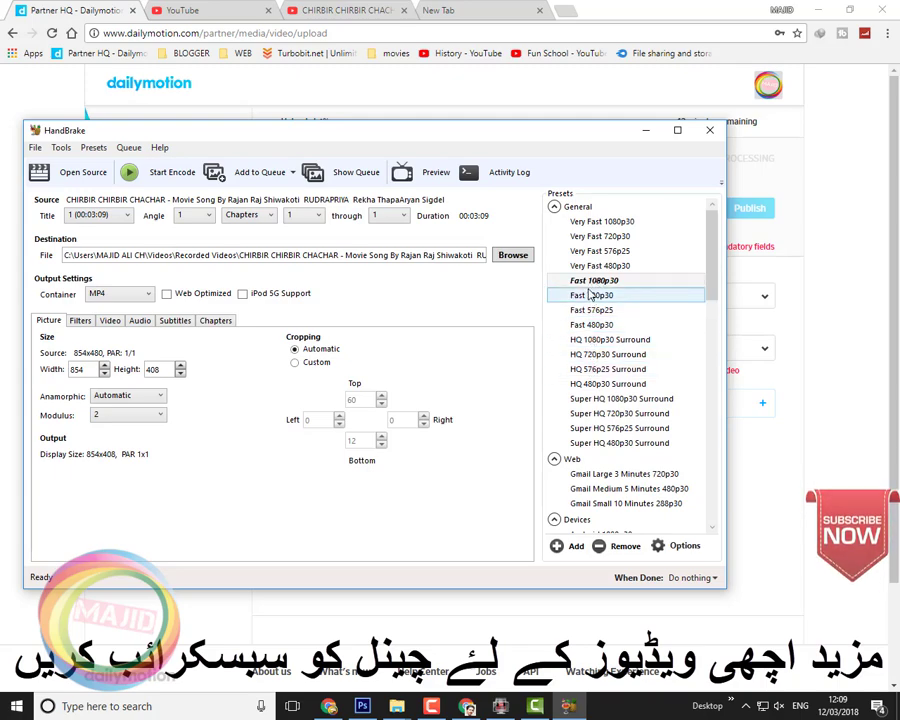
Step: Choose the Fast 480p30 preset, start encoding the video, and minimize HandBrake
left_click(578, 327)
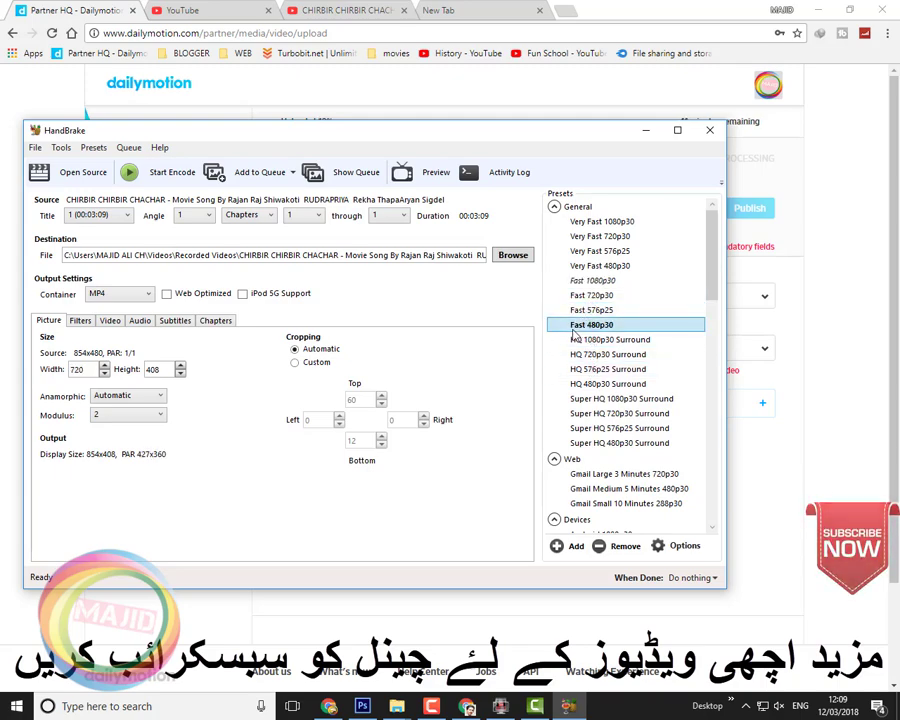
left_click(150, 172)
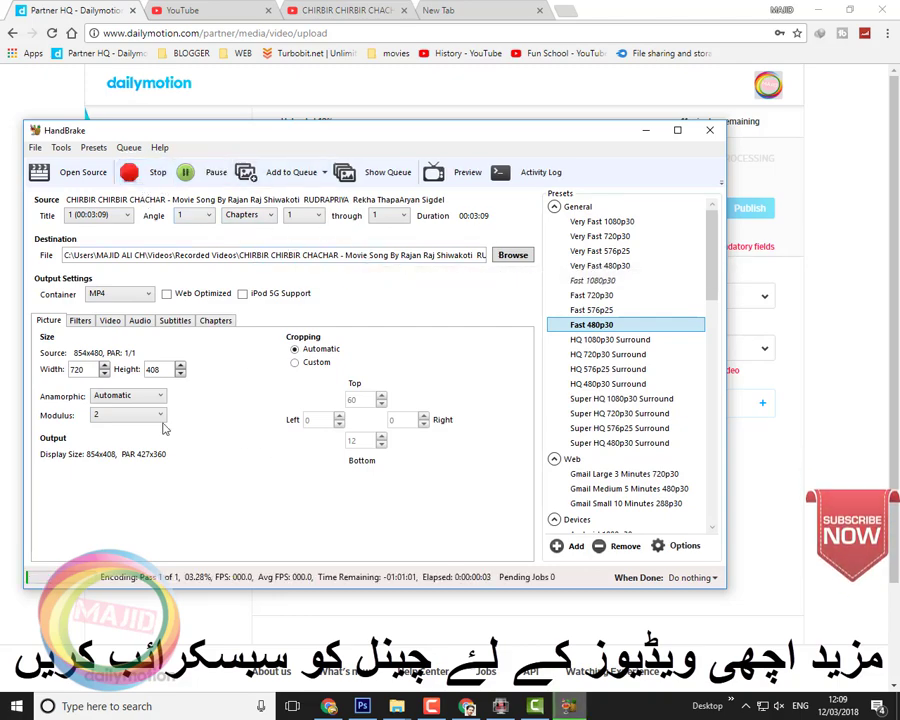
left_click(646, 130)
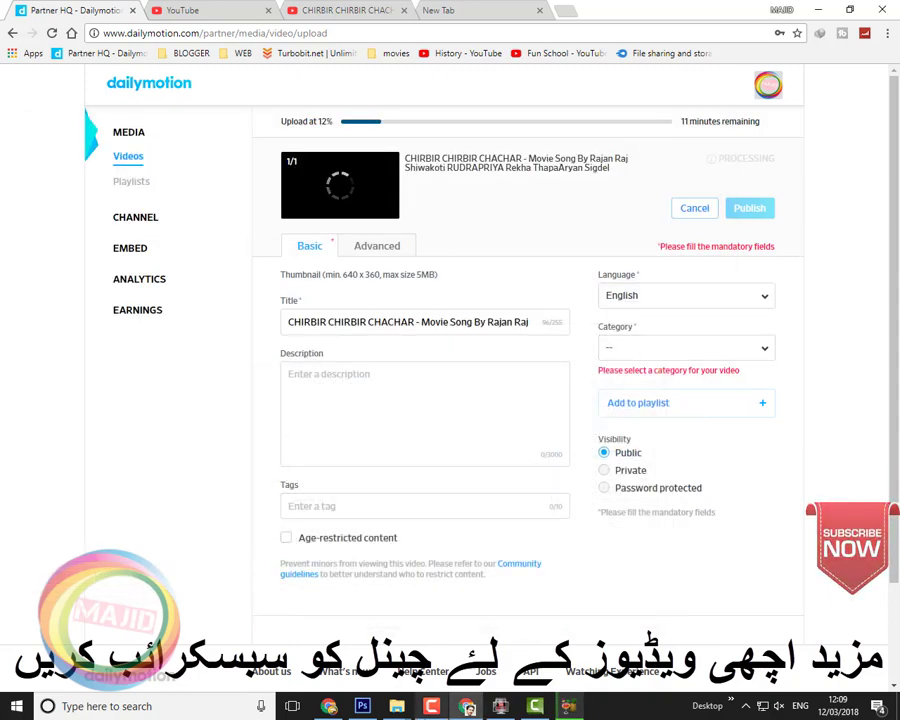
Step: Check the size of the Camtasia-produced MP4 in its folder in File Explorer and return to Recorded Videos
mouse_move(398, 710)
left_click(436, 628)
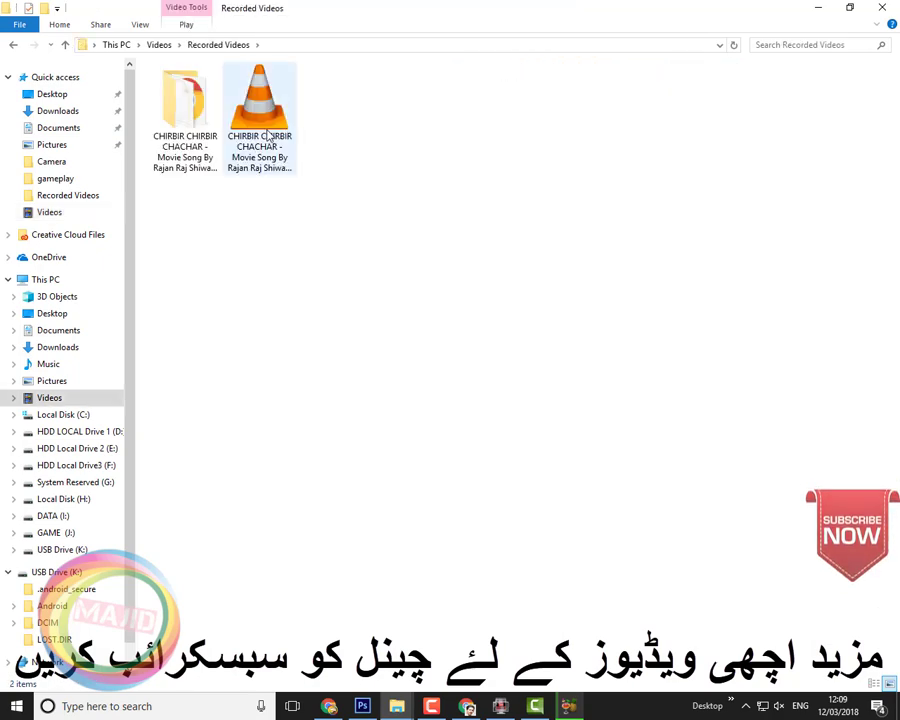
double_click(162, 120)
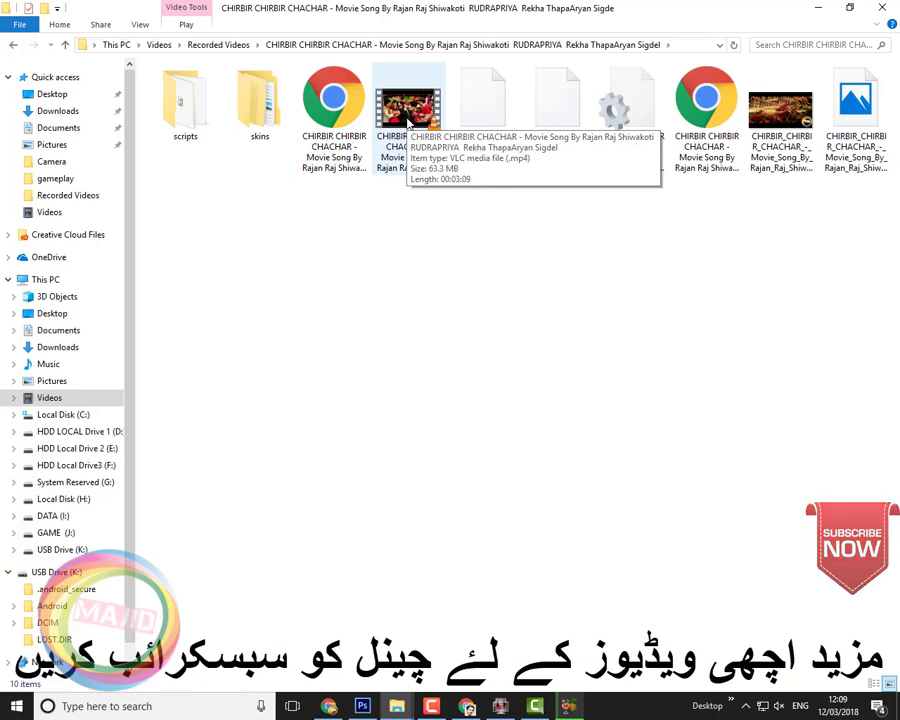
left_click(13, 44)
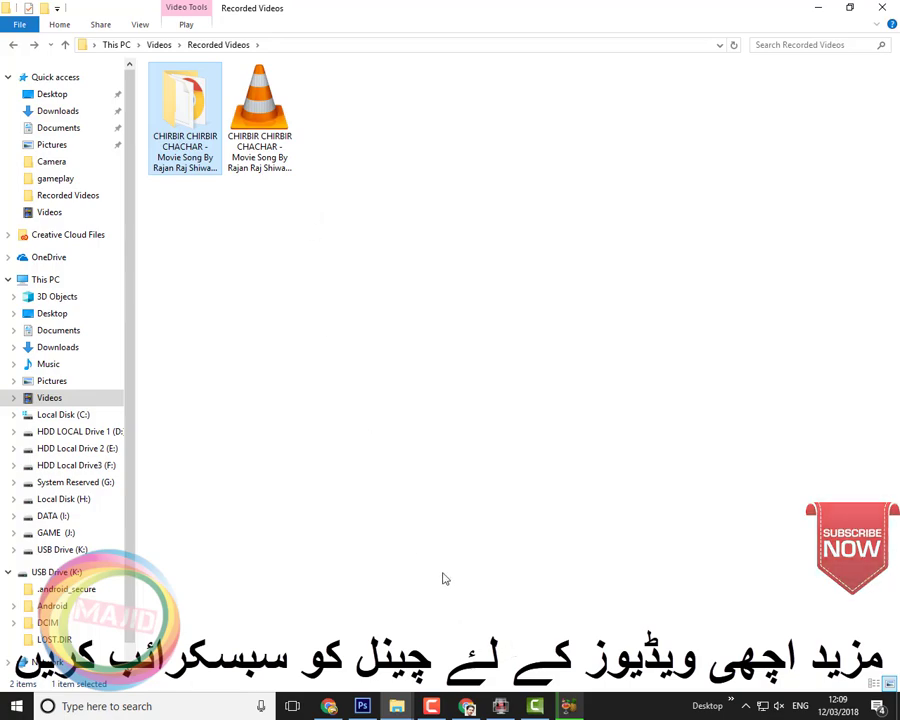
left_click(535, 706)
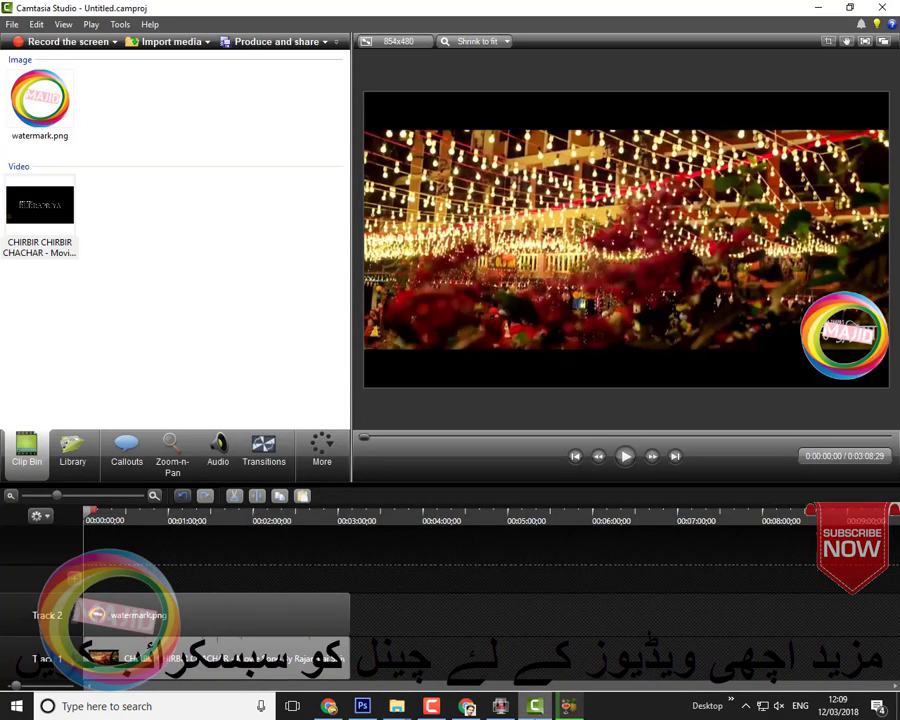
left_click(396, 706)
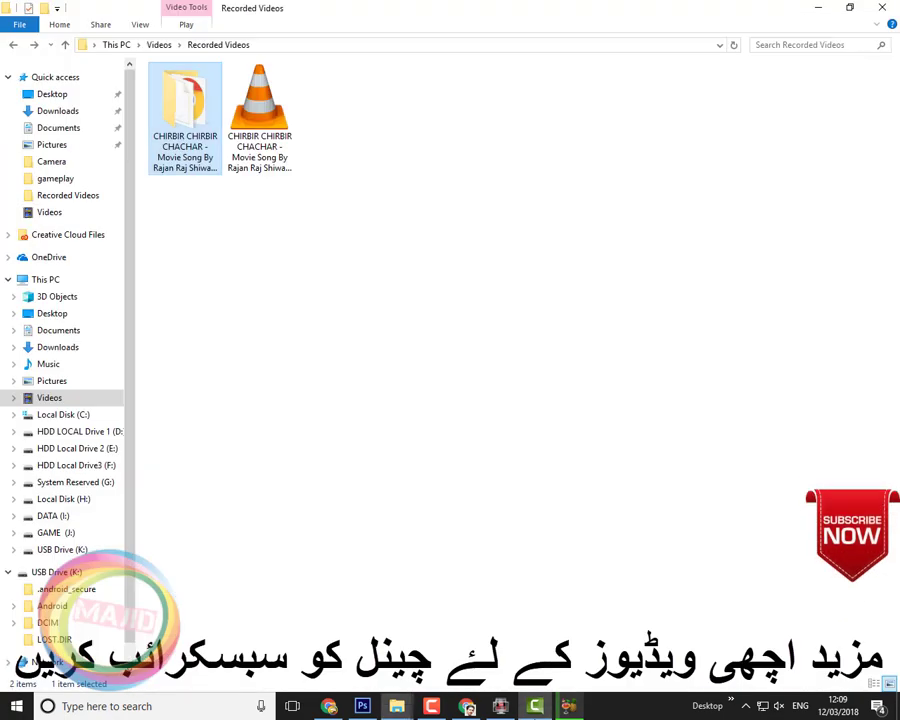
Step: Expand the song's description on its YouTube page in Chrome and copy it from the opening line through the choreographer credit
left_click(459, 709)
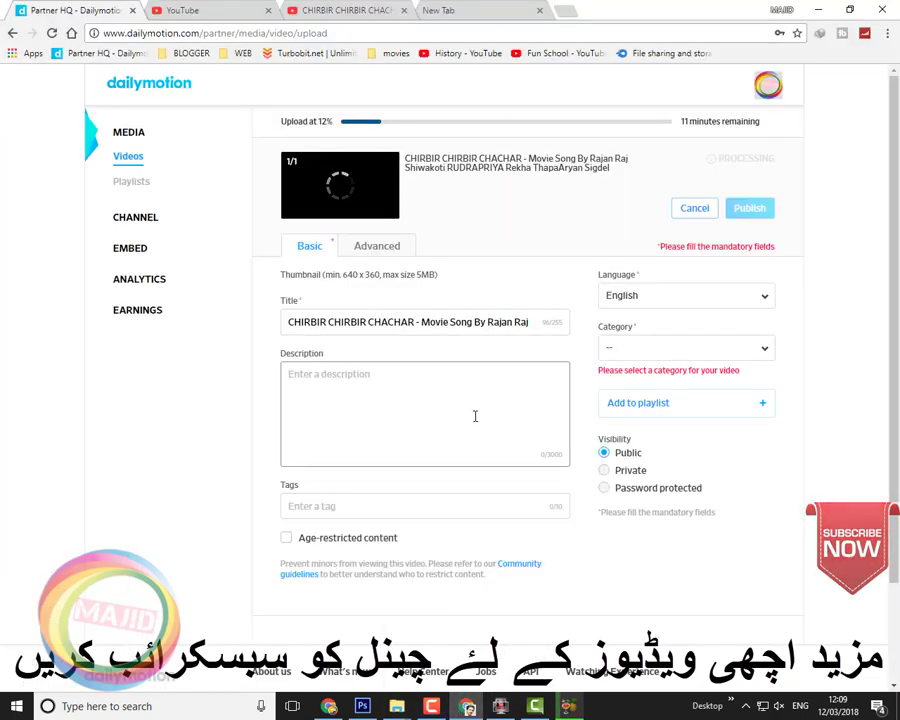
left_click(312, 12)
scroll(88, 472, "down", 4)
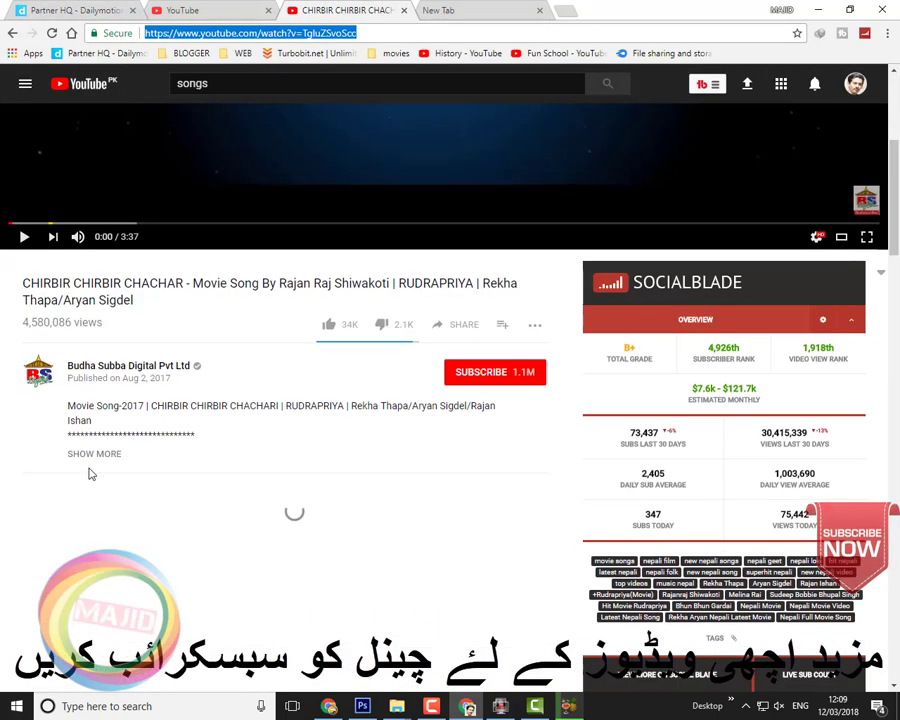
left_click(92, 460)
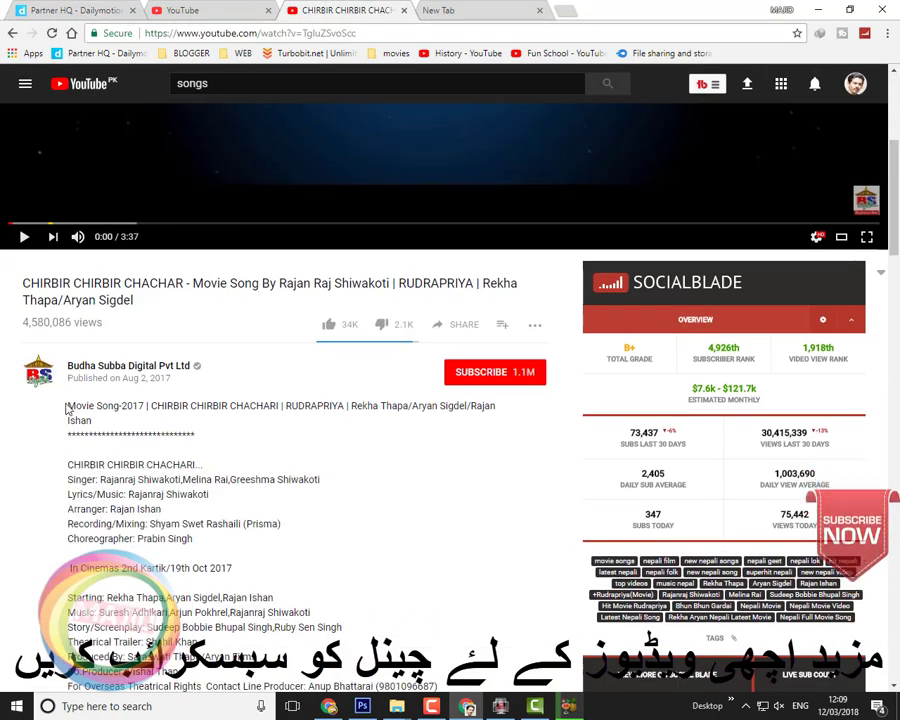
left_click_drag(68, 405, 194, 550)
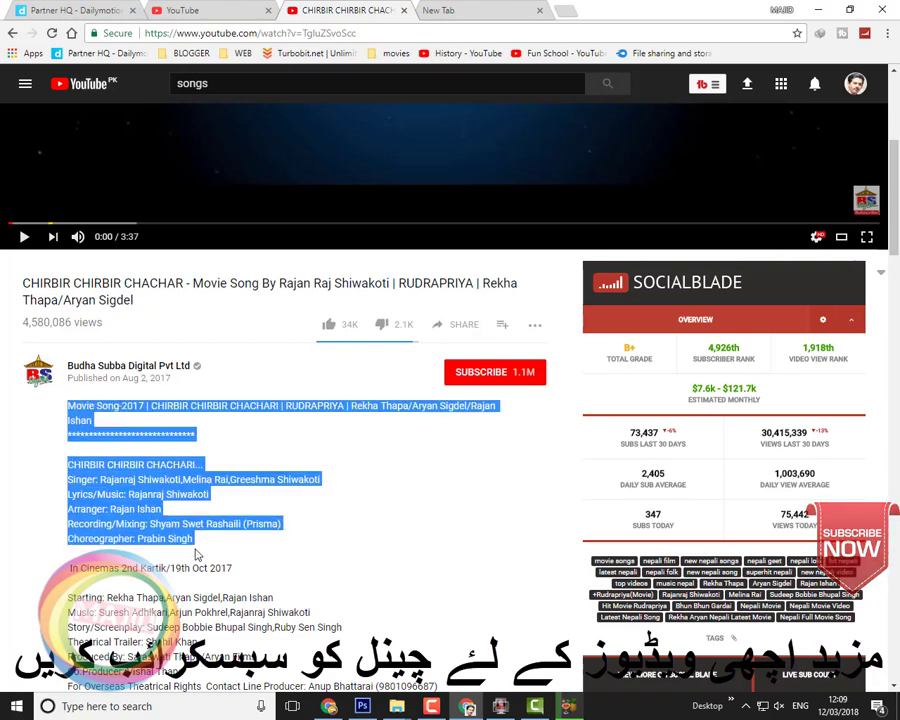
right_click(103, 471)
left_click(112, 478)
Step: Look through the rest of the YouTube description, including its license and the video's tags
scroll(137, 505, "down", 4)
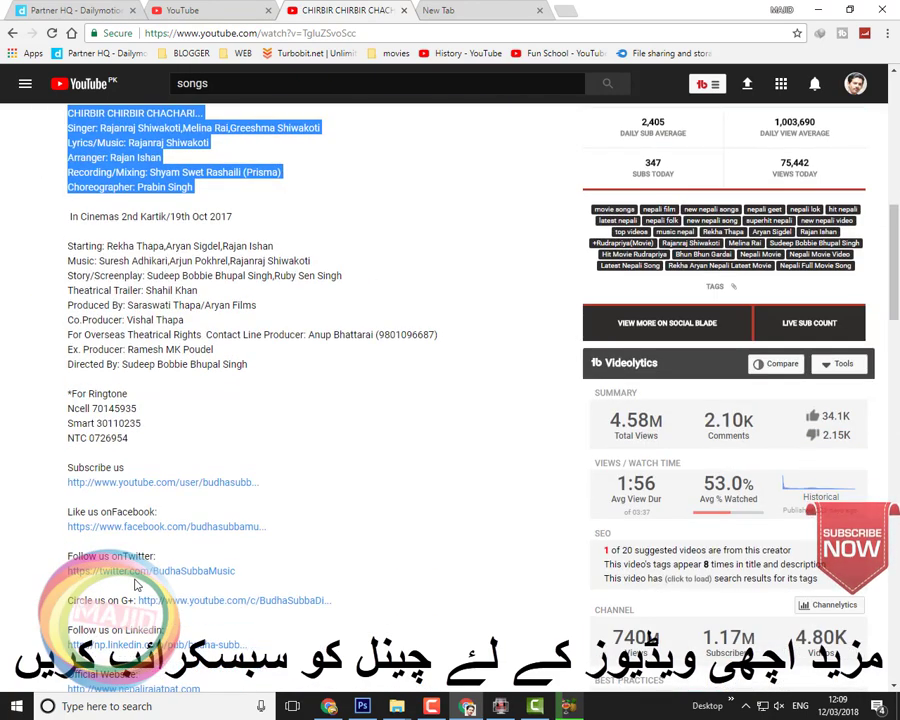
scroll(137, 585, "down", 7)
scroll(137, 585, "up", 2)
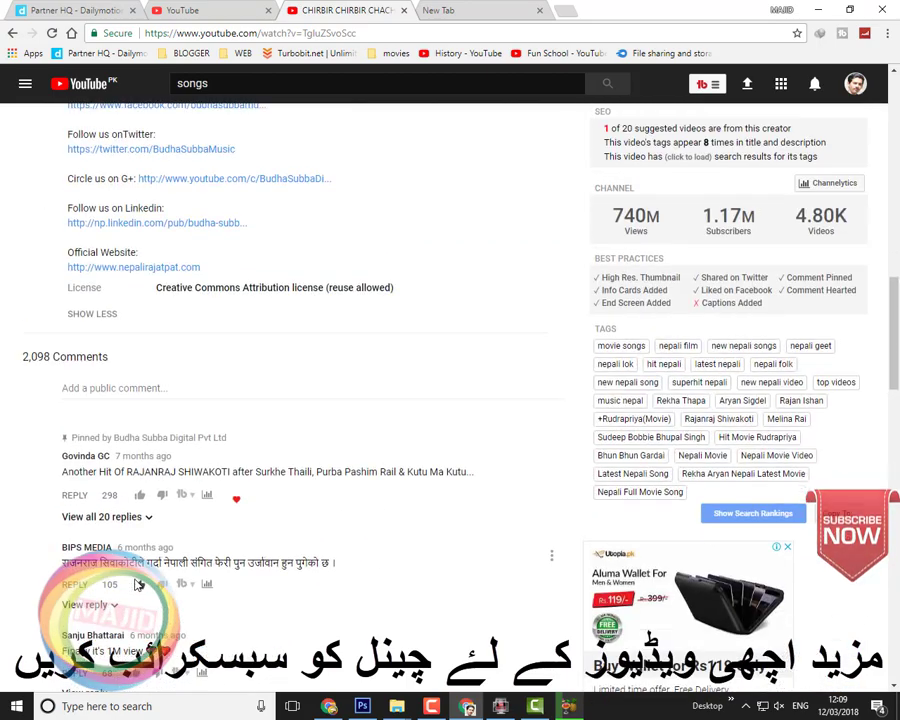
scroll(137, 585, "up", 3)
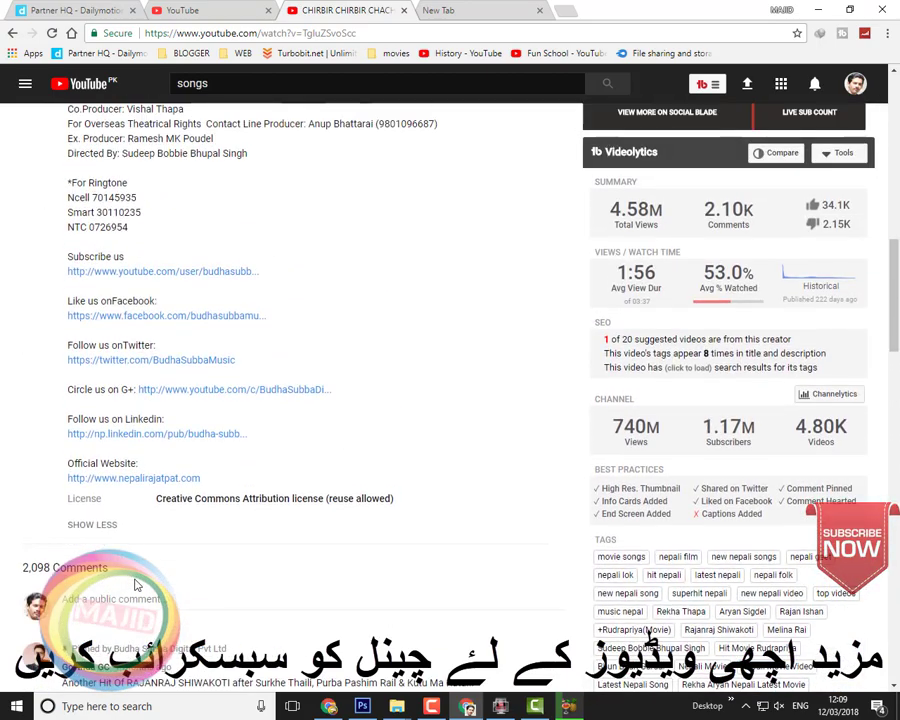
scroll(137, 585, "up", 4)
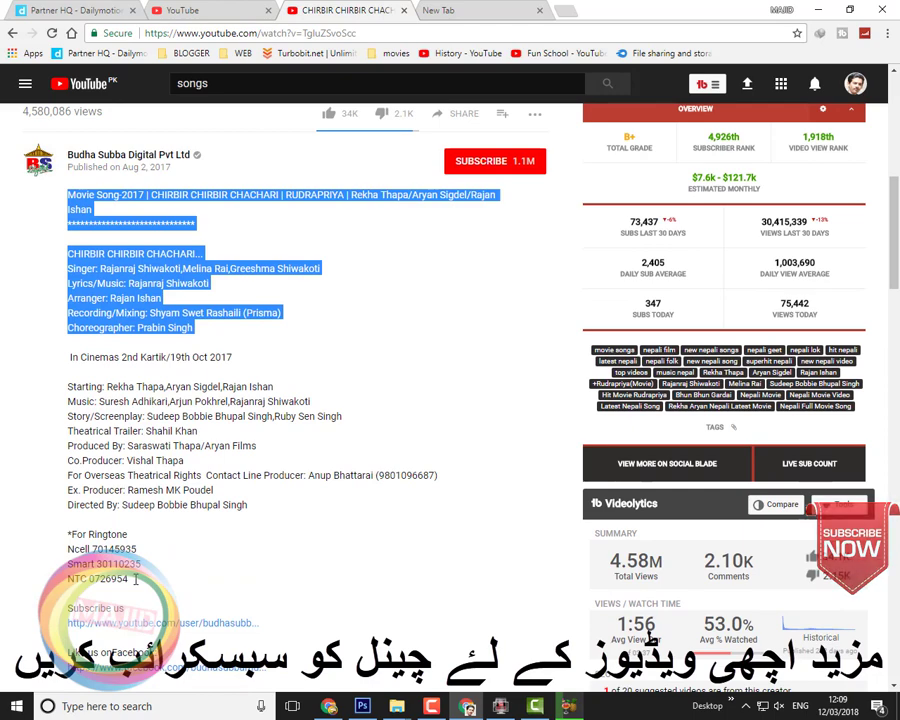
Step: Paste the copied song description into the description of the Dailymotion video being uploaded
scroll(135, 579, "up", 1)
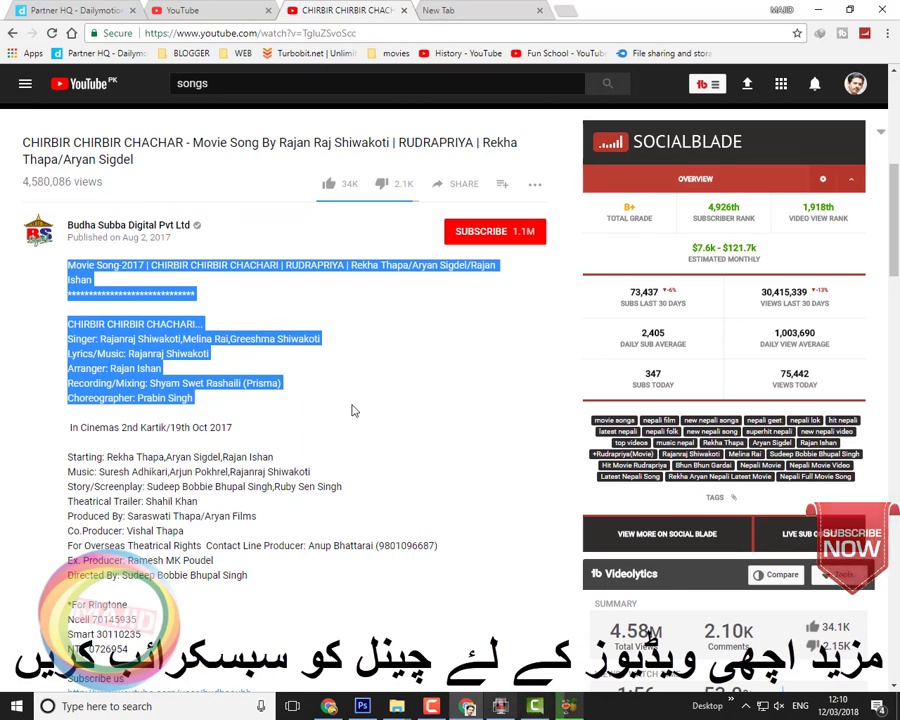
left_click(60, 8)
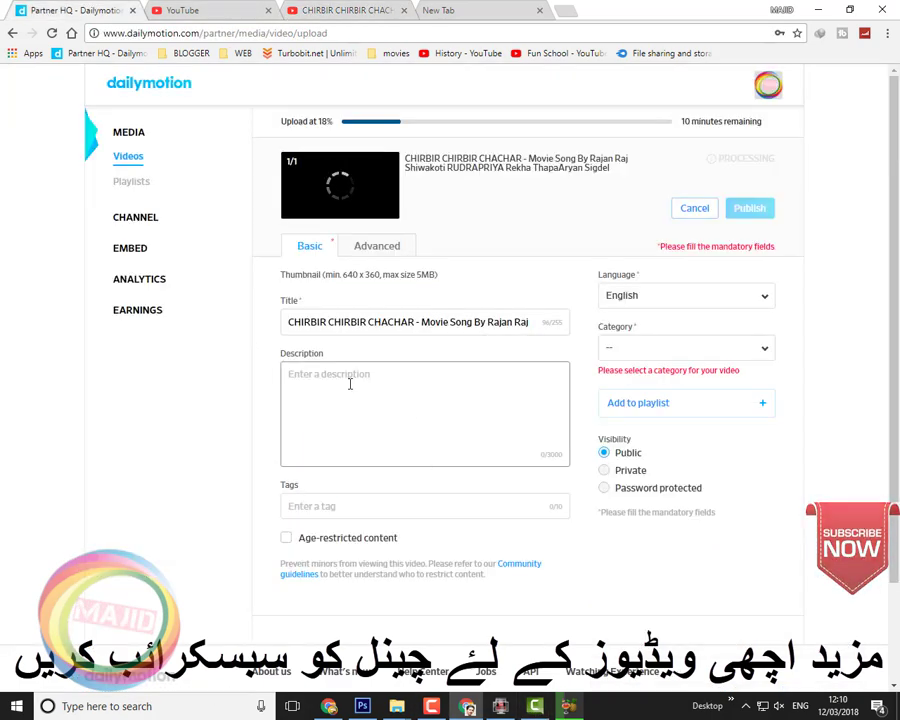
right_click(322, 378)
left_click(336, 464)
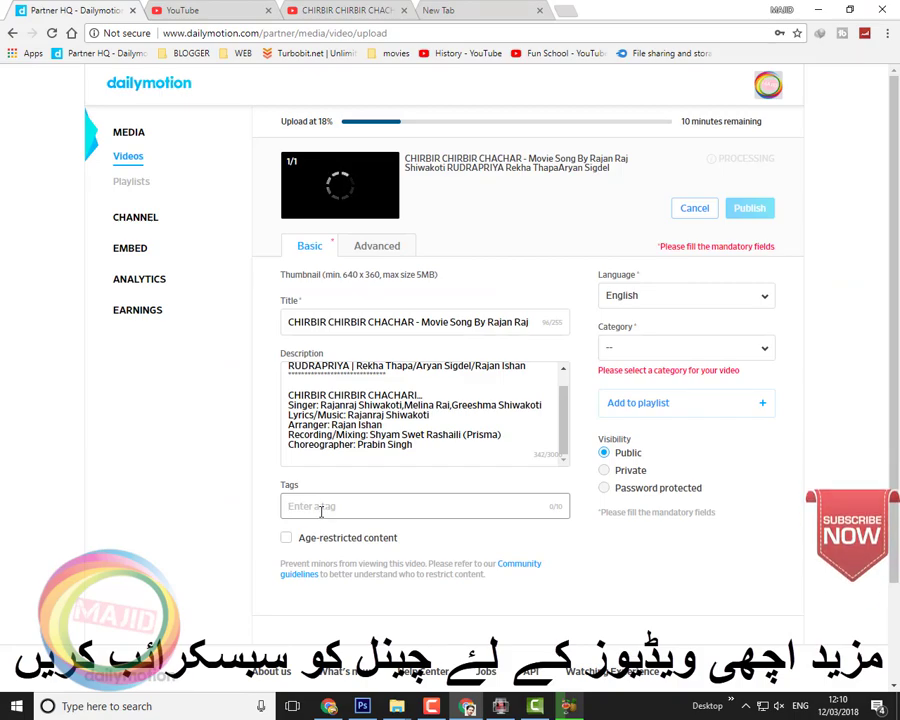
Step: Check the original song's tags on its YouTube page for ideas for the upload's tags
left_click(188, 12)
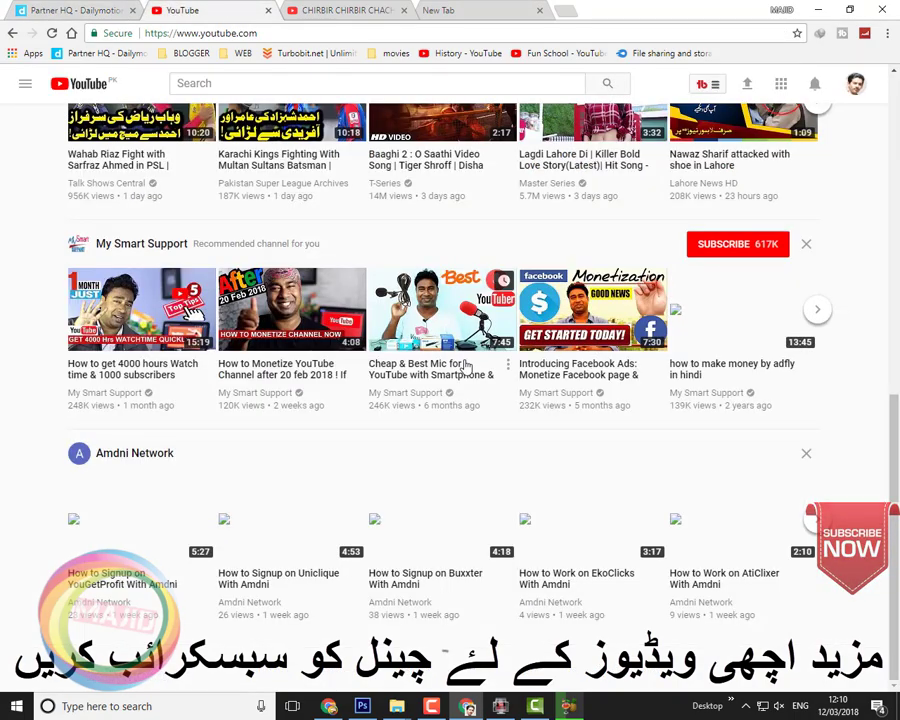
scroll(462, 370, "up", 2)
left_click(330, 14)
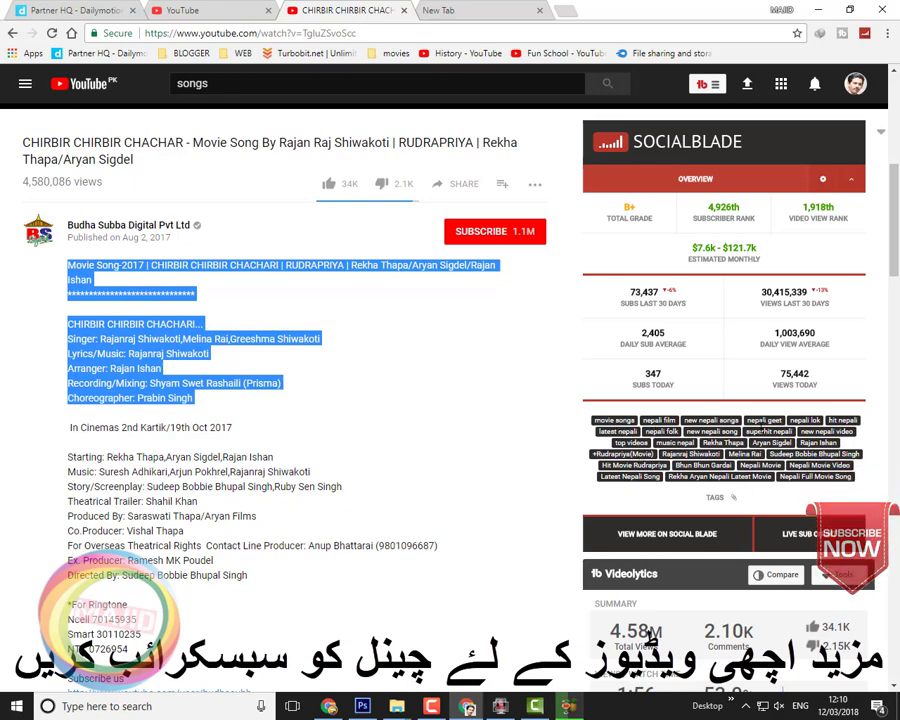
left_click(165, 9)
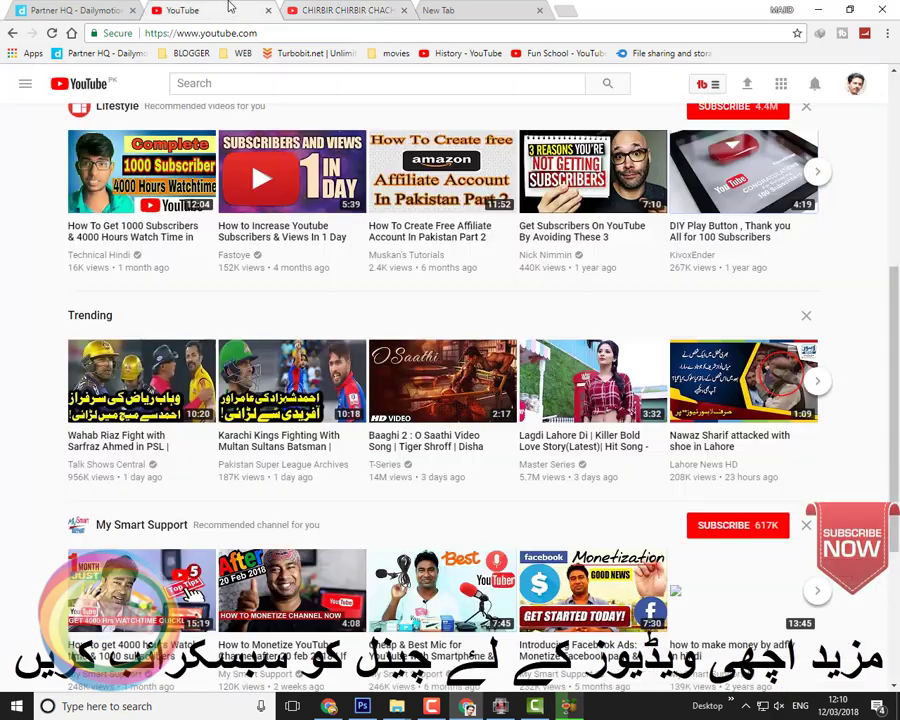
left_click(300, 12)
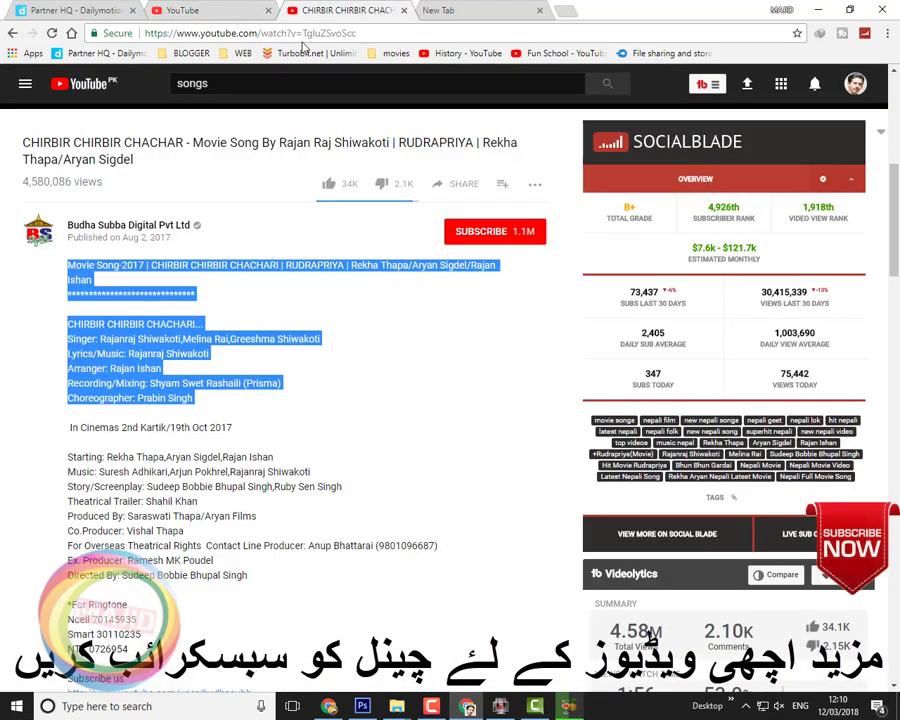
left_click(230, 11)
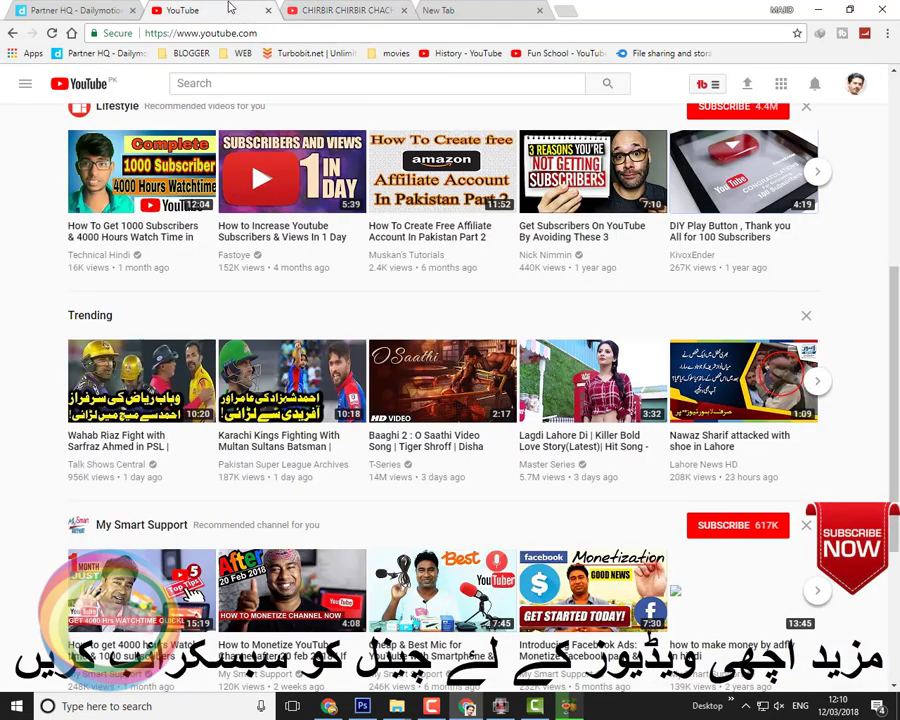
Step: Return to the Dailymotion upload form and add the tag "songs" and a tag with the uploader's name
left_click(82, 10)
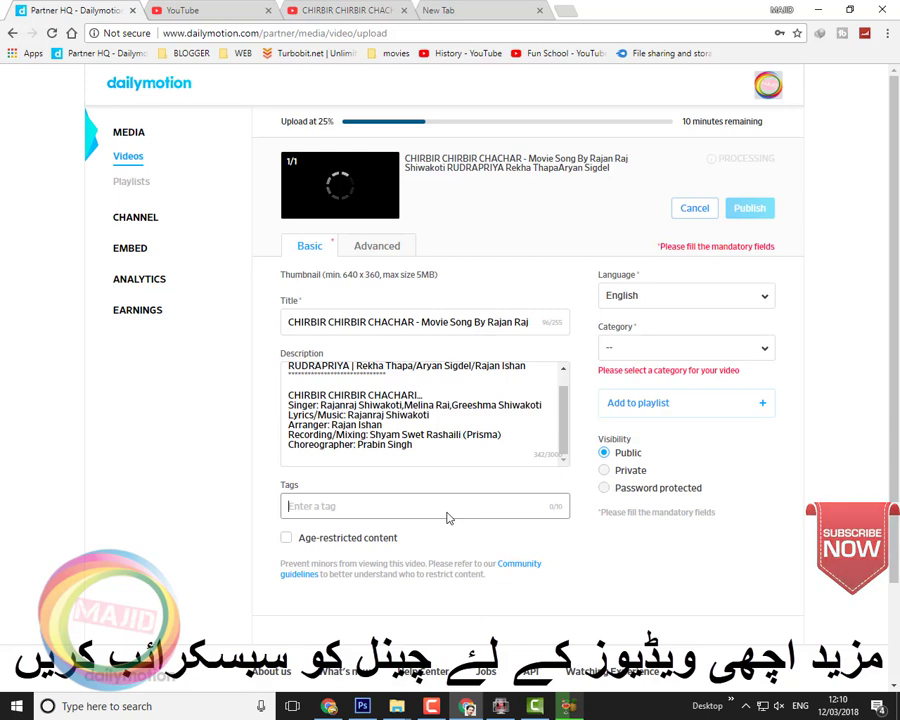
type("songs")
key("Return")
type("ma")
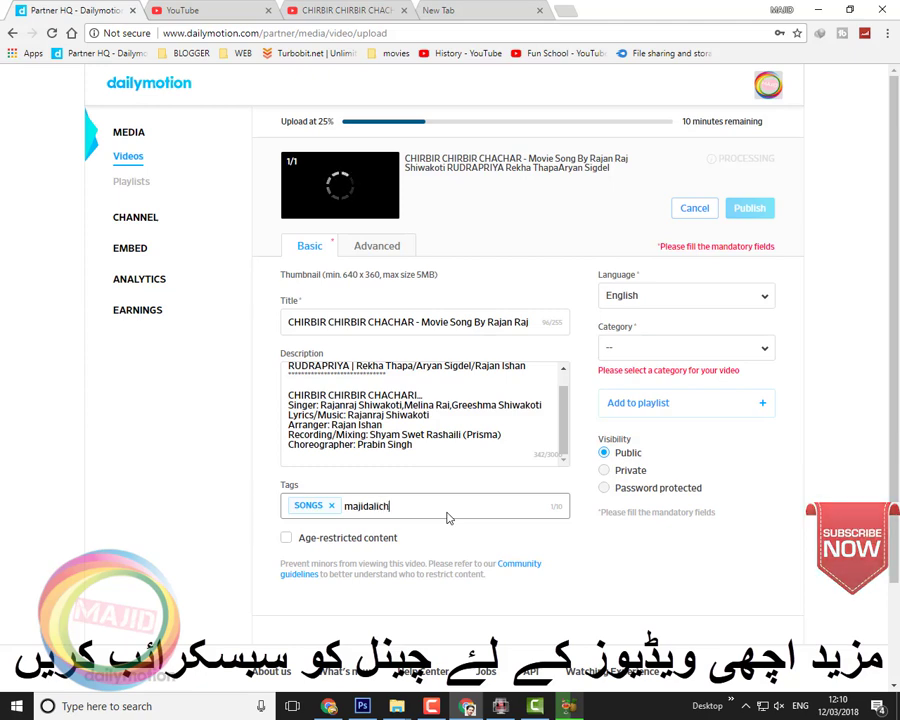
type("jidalich")
key("Return")
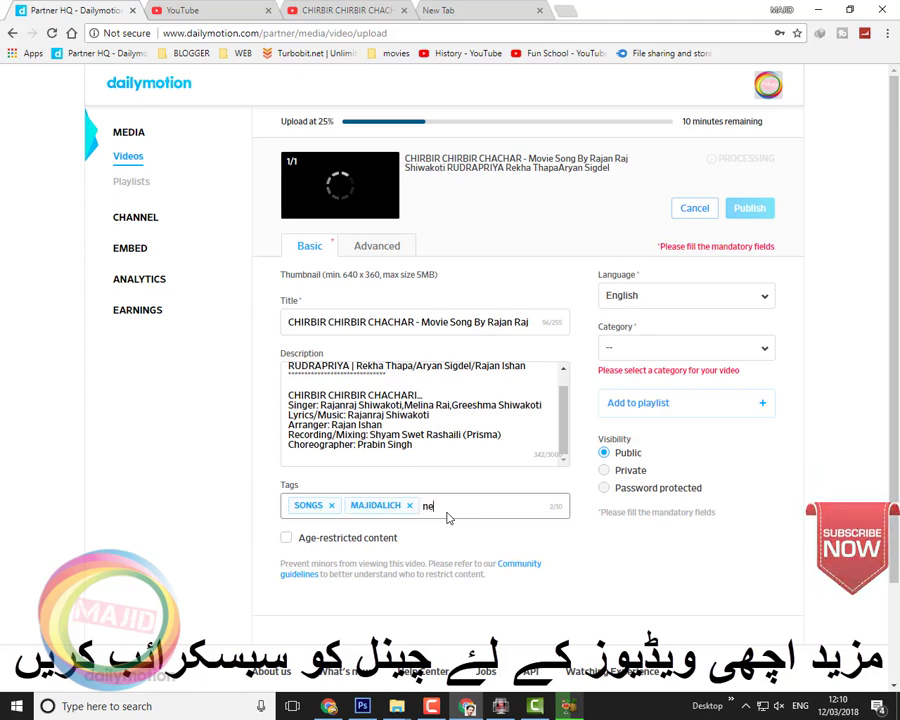
type("nepalisons")
key("Return")
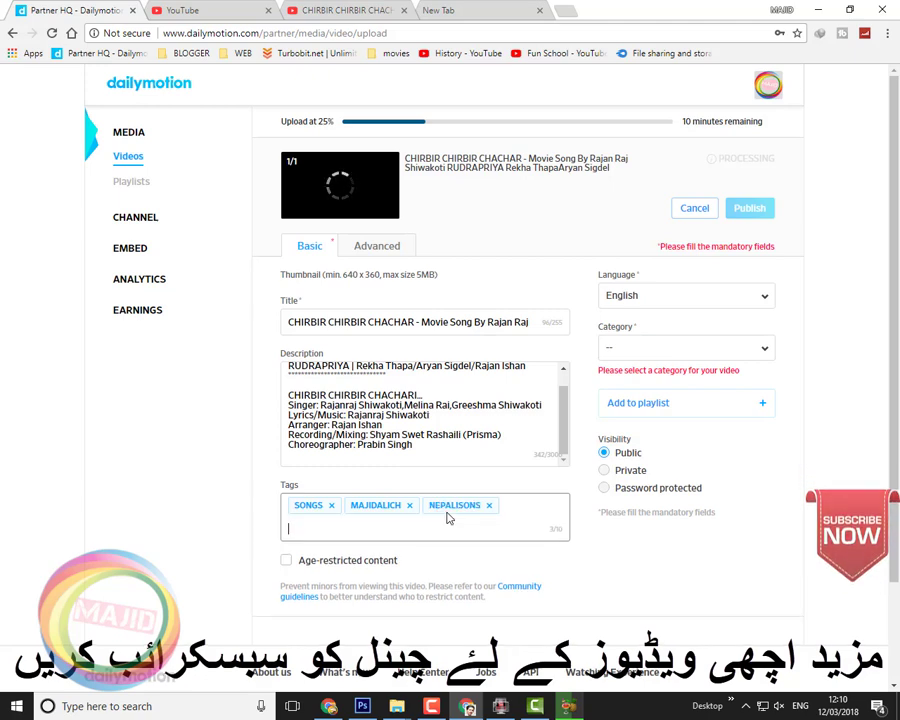
key("BackSpace")
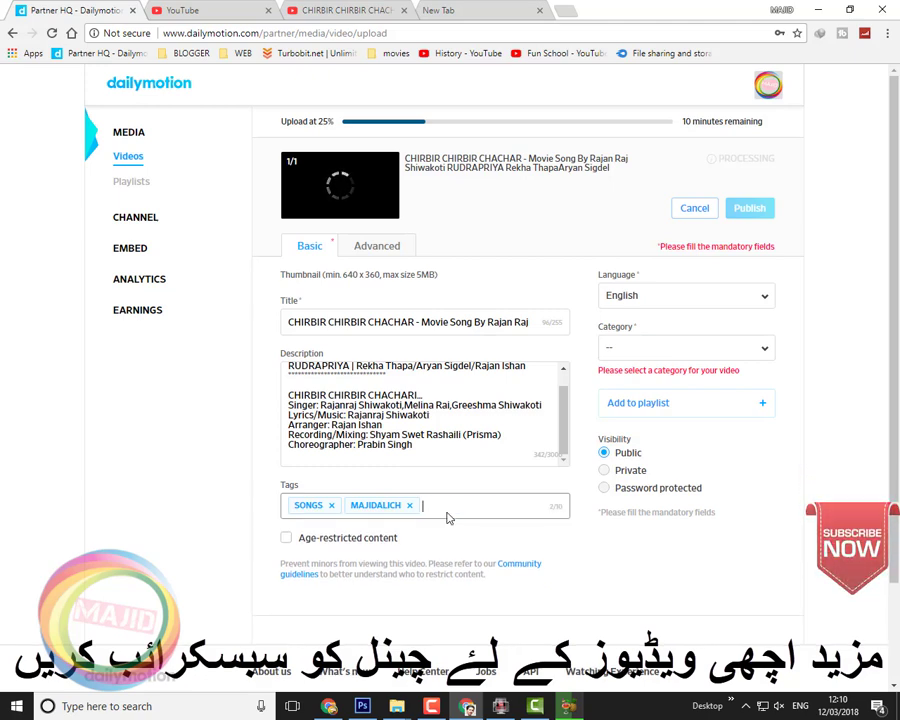
Step: Add "neplalisongs" as a tag on the video and enter "nepal" for another tag
type("neplalisongs")
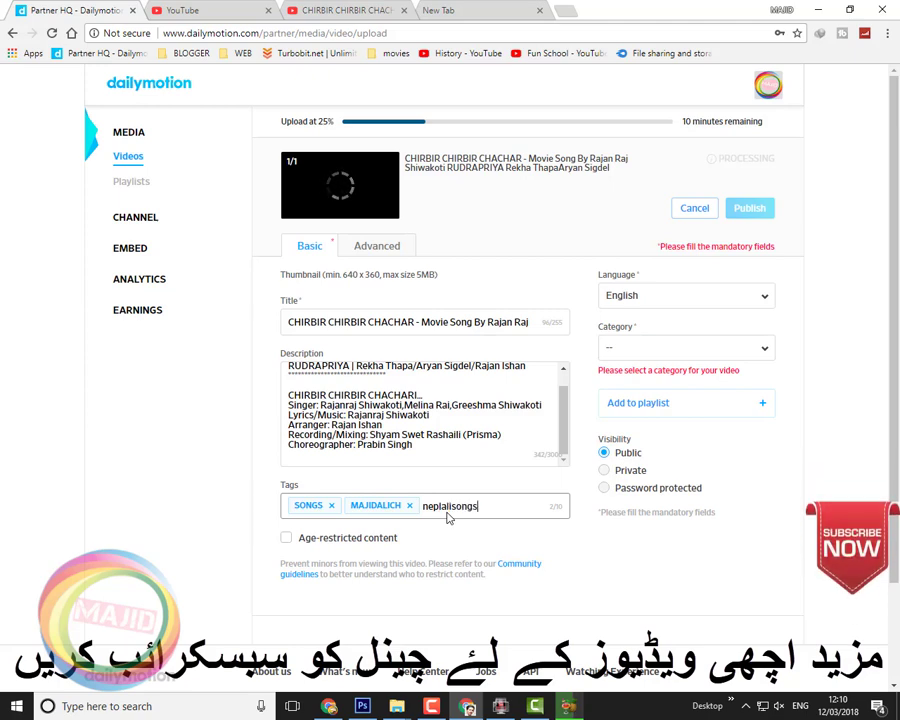
key("Return")
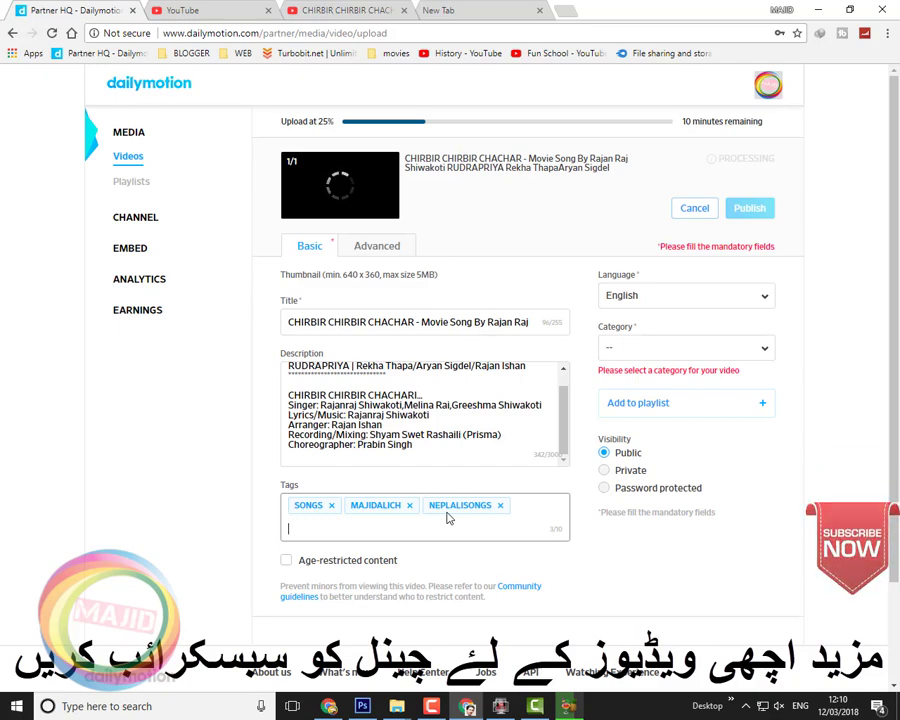
type("nepal")
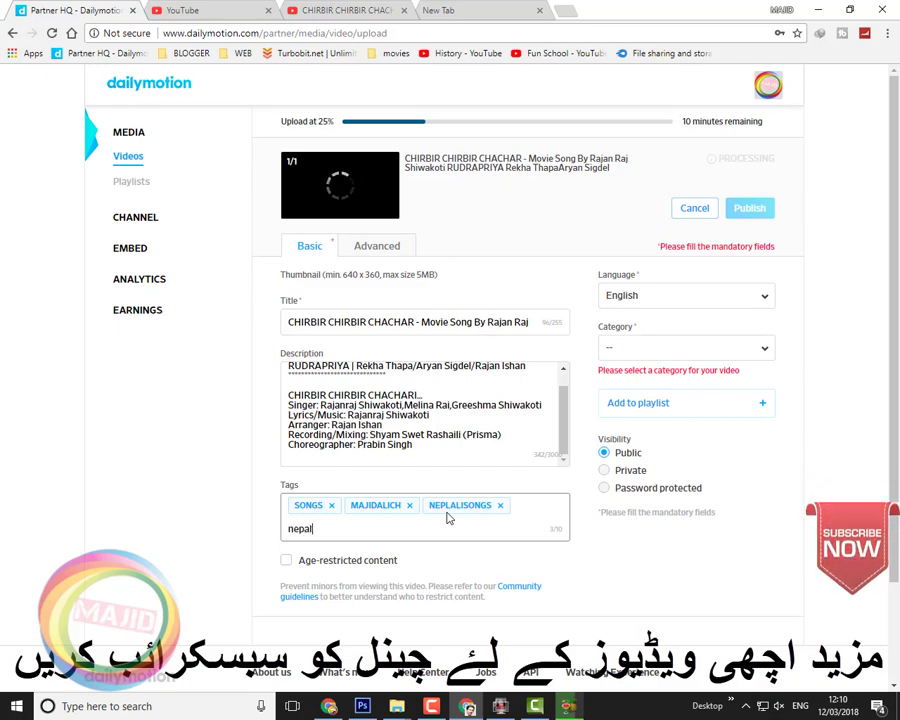